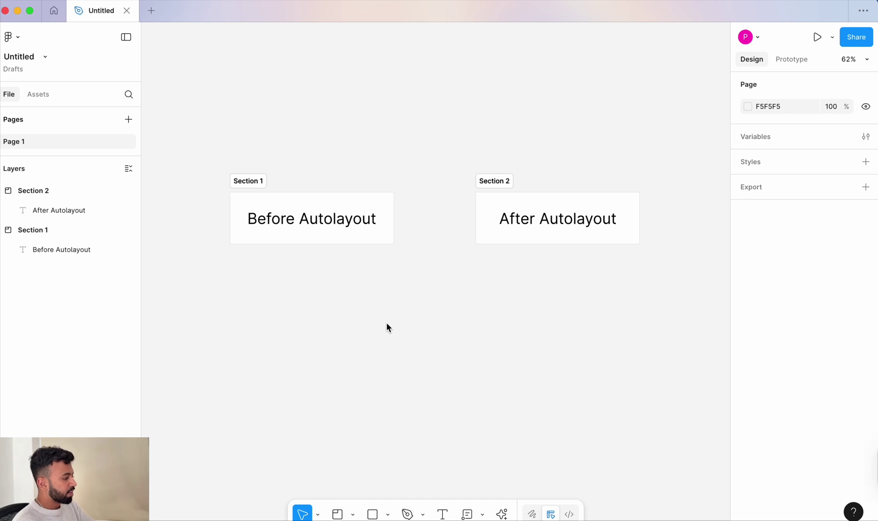
Step: Add a text layer reading "Bella Roma" on the canvas below Section 1
key(t)
click(265, 282)
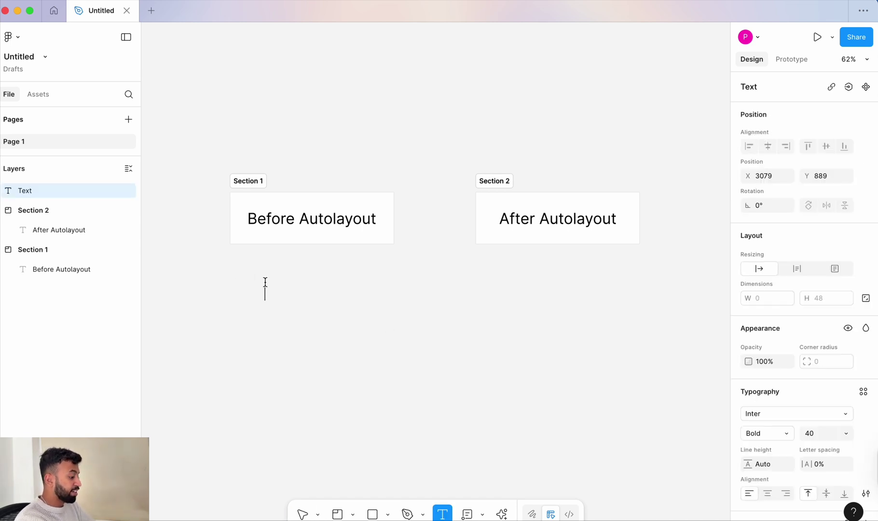
text(Bella)
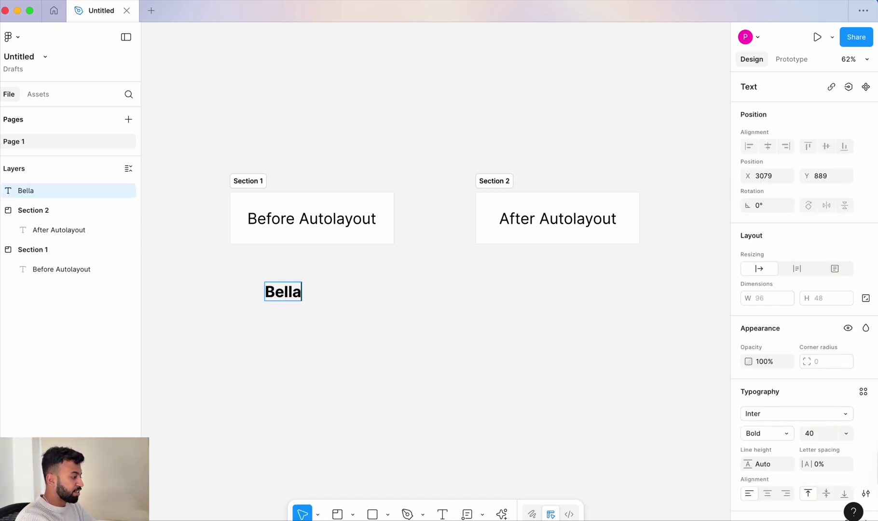
text( Roma)
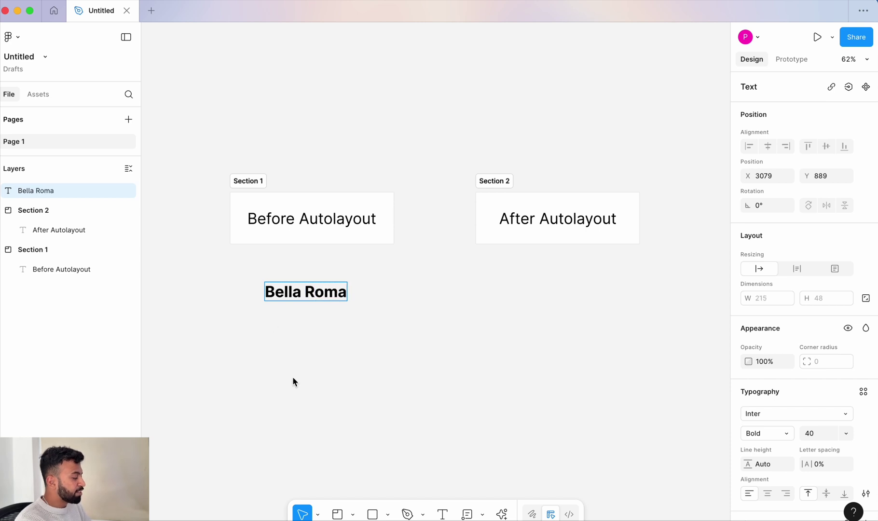
key(Escape)
Step: Duplicate the "Bella Roma" text directly below it and change the copy's wording to "3.5(10k+) 30-36min"
drag(293, 295, 294, 323)
double_click(293, 319)
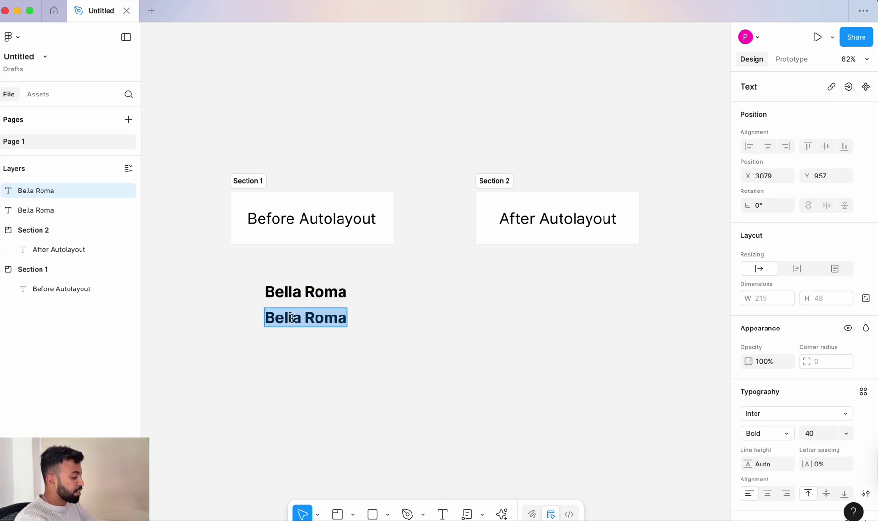
text(3.)
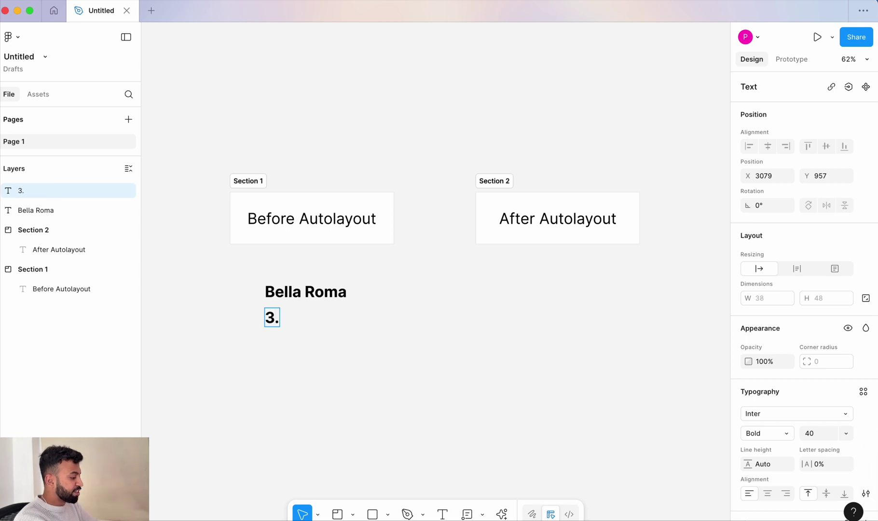
text(5k)
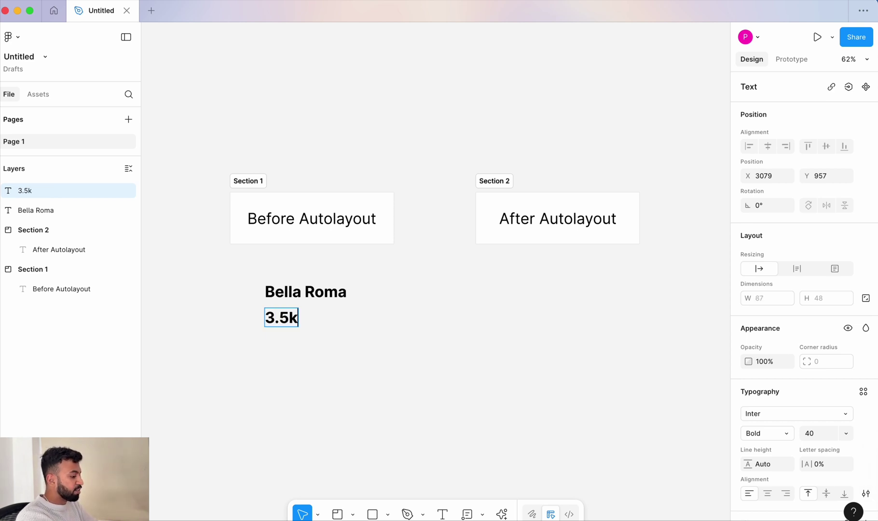
key(BackSpace)
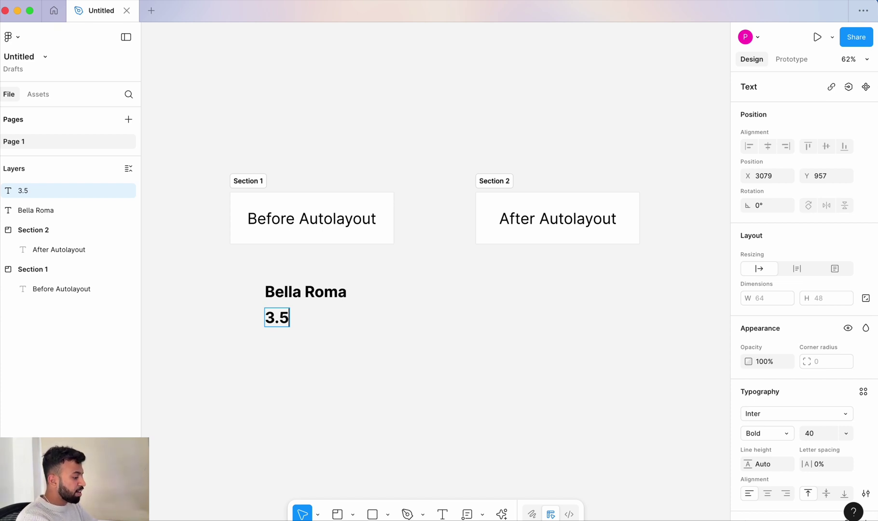
text((10k)
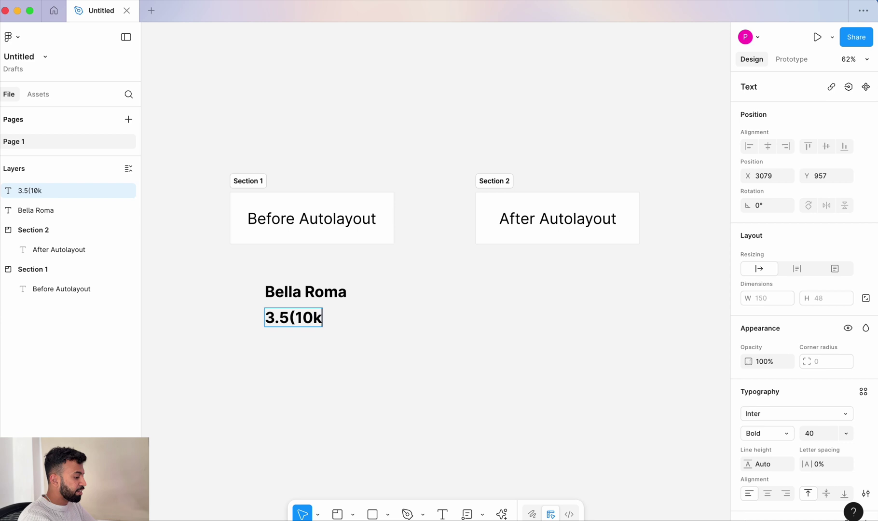
text(+))
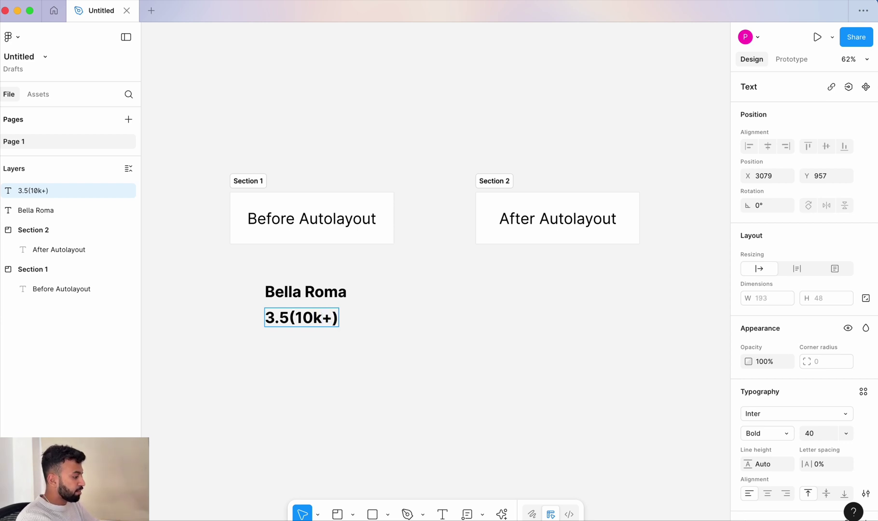
text( 30)
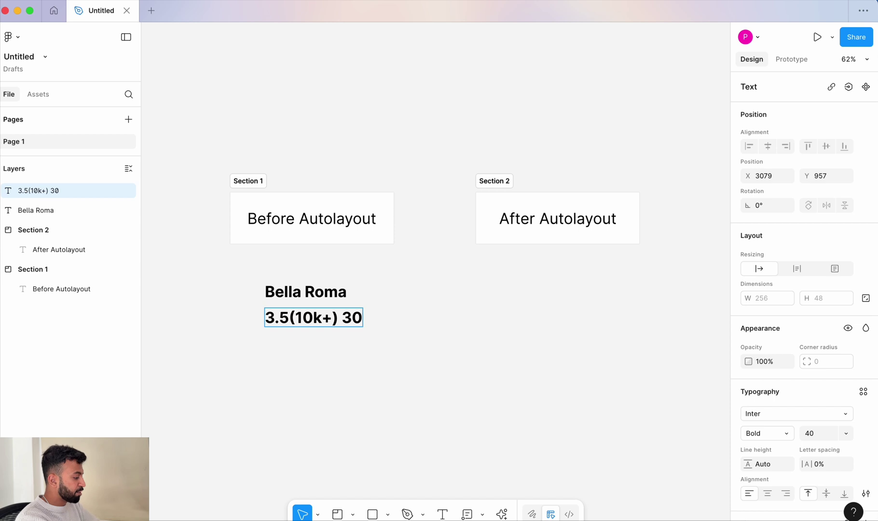
text(-3)
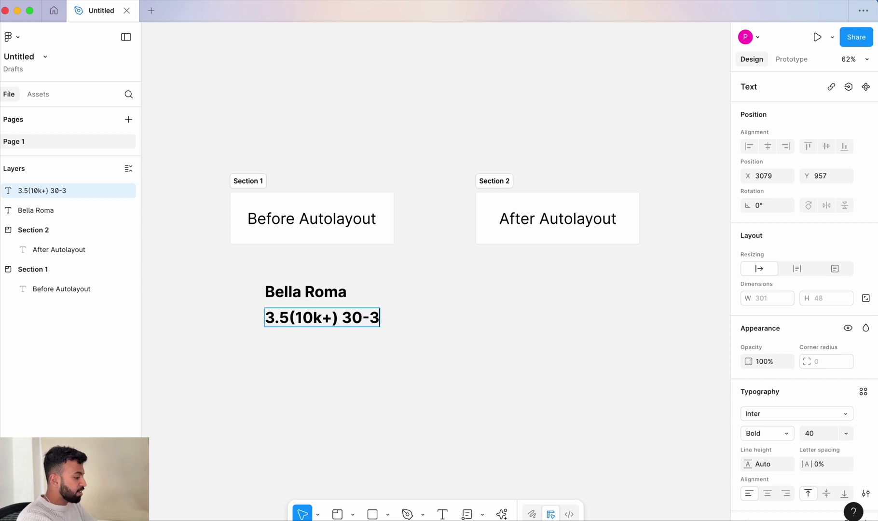
text(6min)
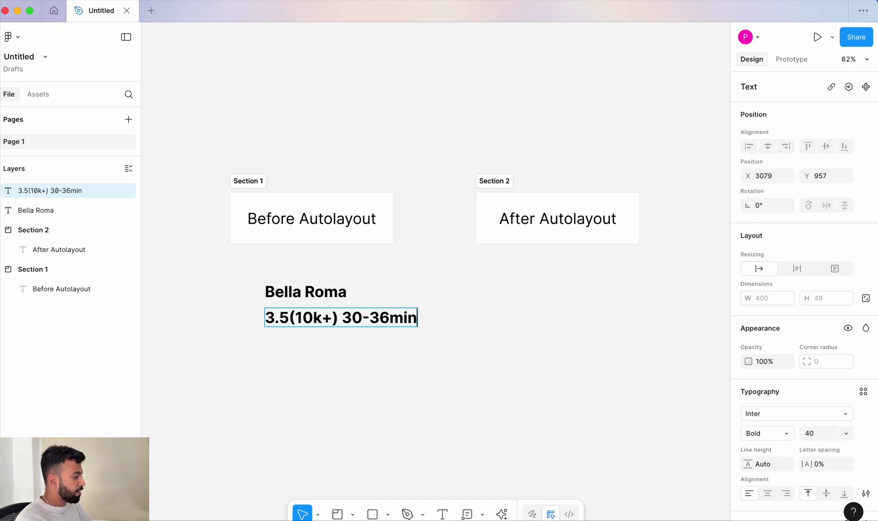
key(Escape)
Step: Reposition both text lines under Section 1 and duplicate the rating line below, changing the copy to "glutenfree availability"
drag(306, 367, 281, 336)
click(277, 370)
click(279, 314)
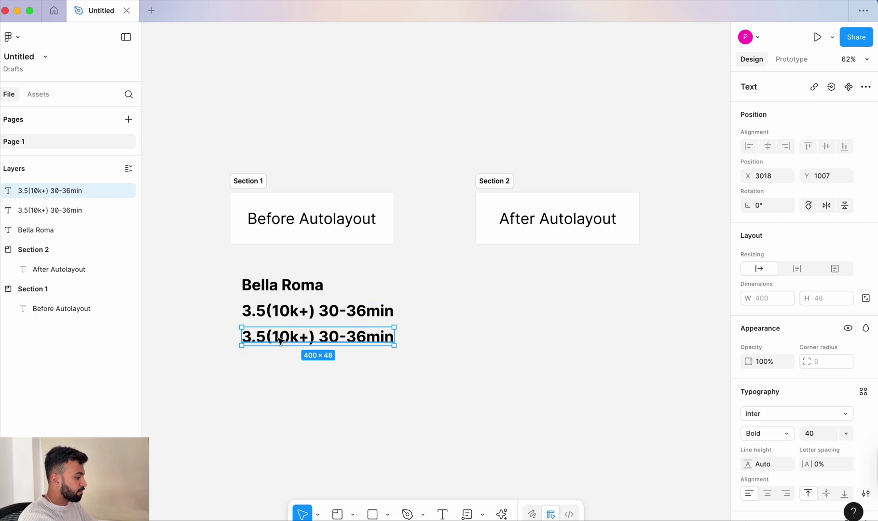
key(Return)
text(gl)
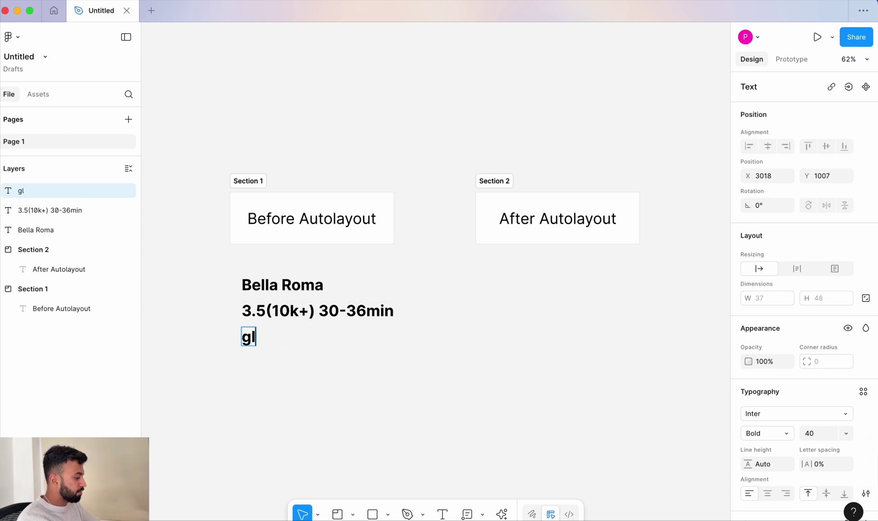
text(utenfree)
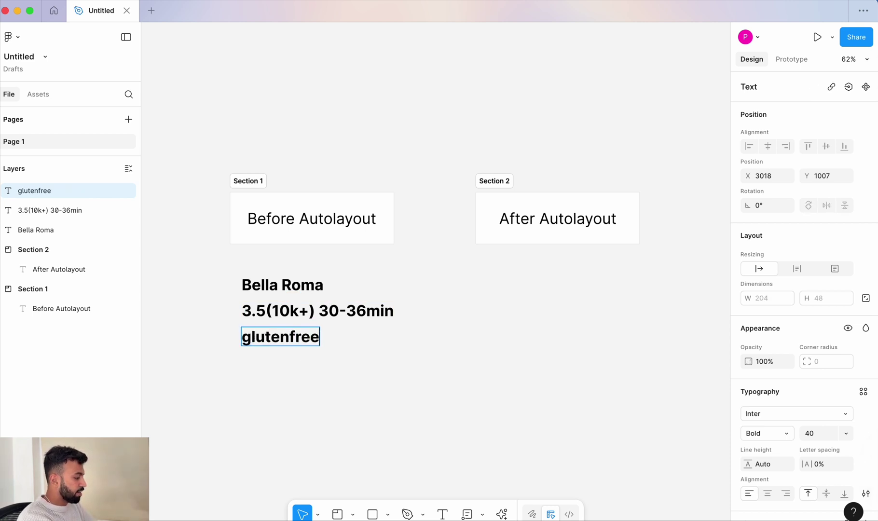
text( availabi)
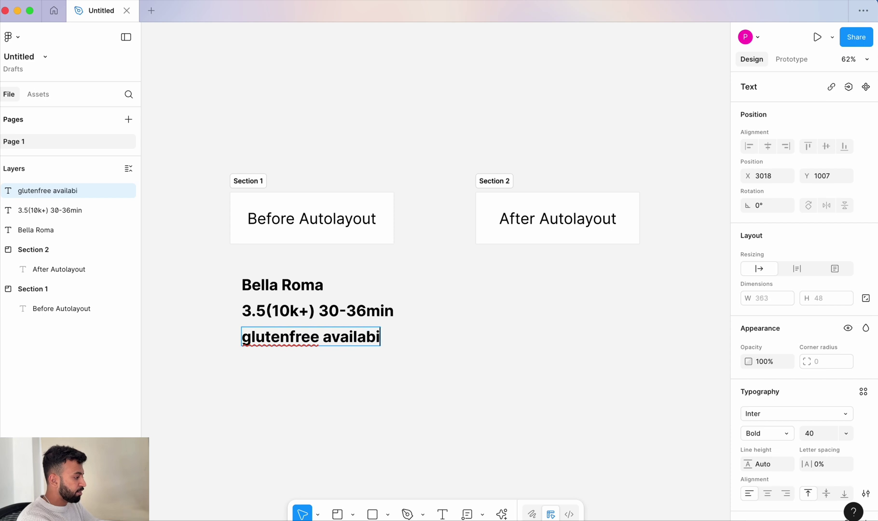
text(litie)
key(BackSpace)
key(BackSpace)
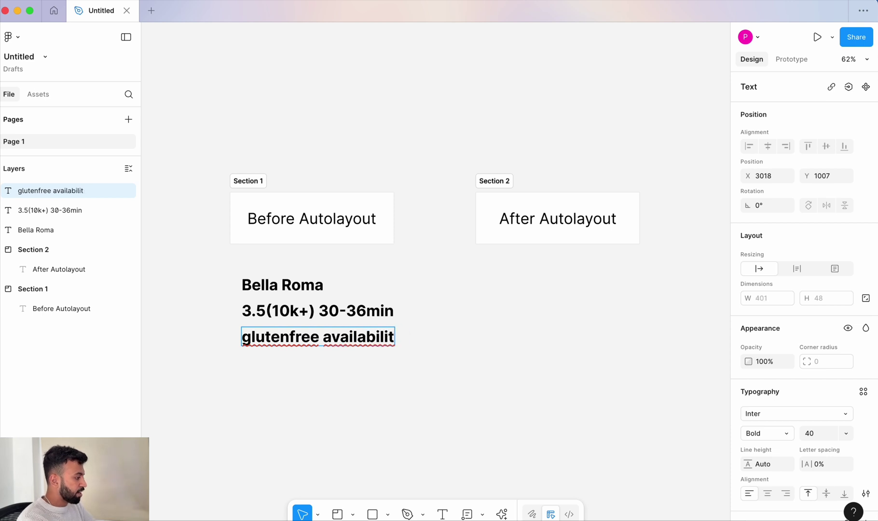
text(y)
key(Escape)
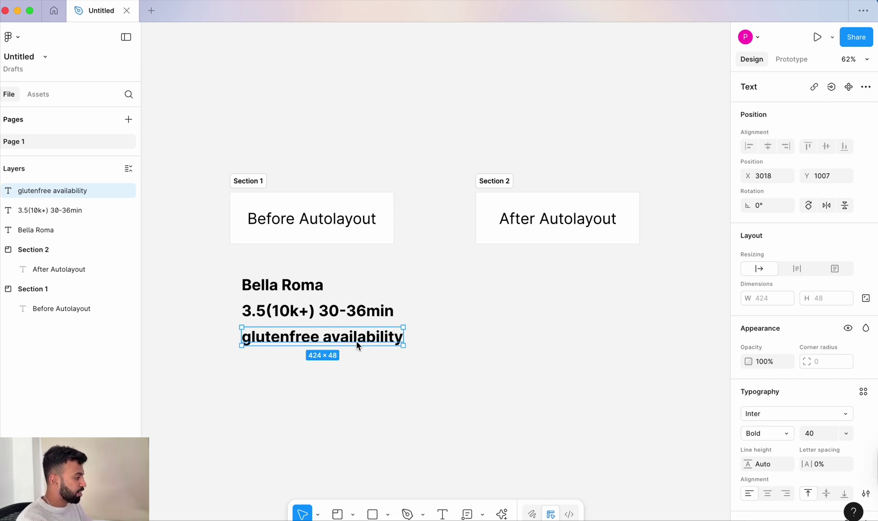
Step: Duplicate the "glutenfree availability" text below it with a wider gap and change the copy to "Sweets, snacks"
alt+drag(362, 347, 363, 369)
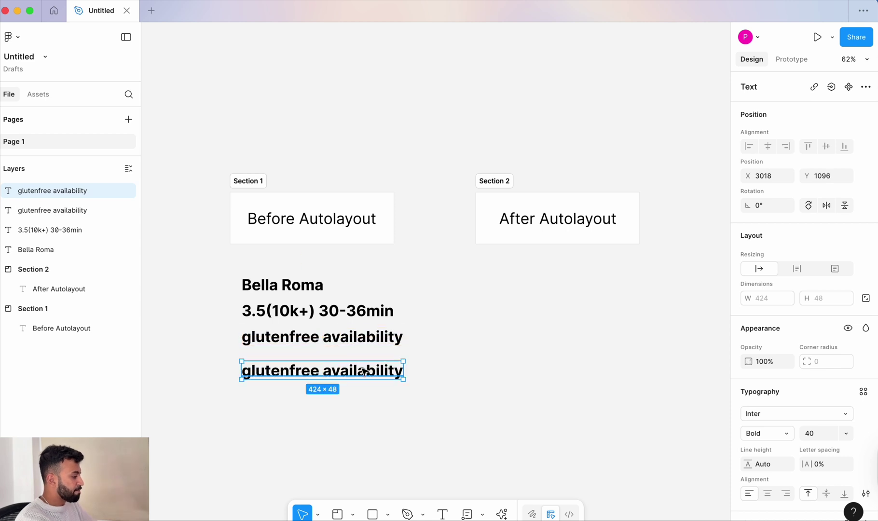
double_click(362, 369)
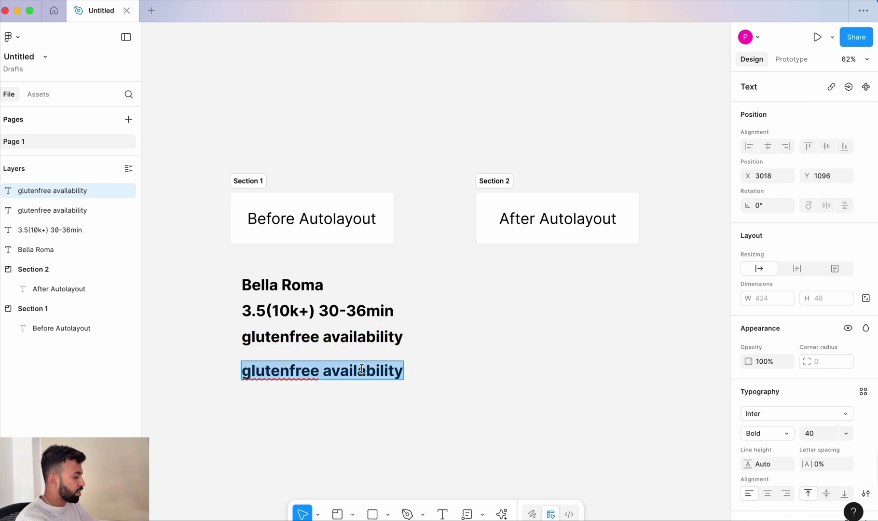
text(Sweets)
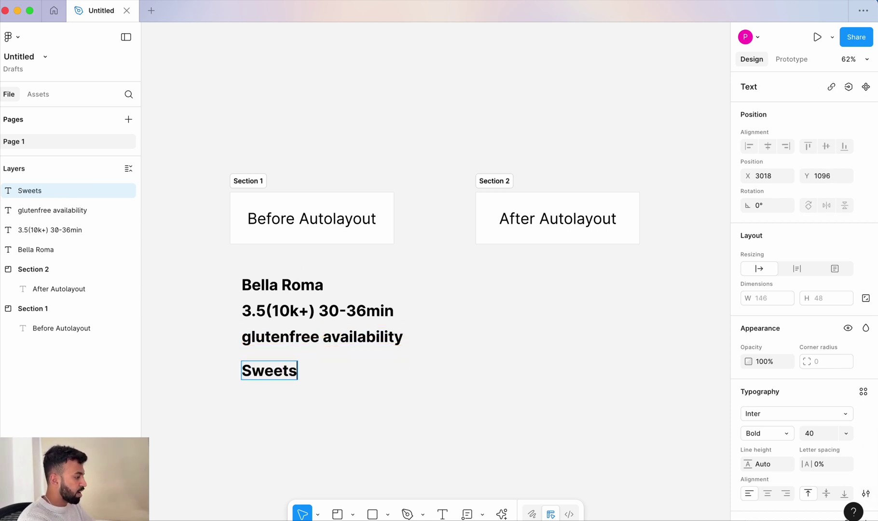
text(, snacks)
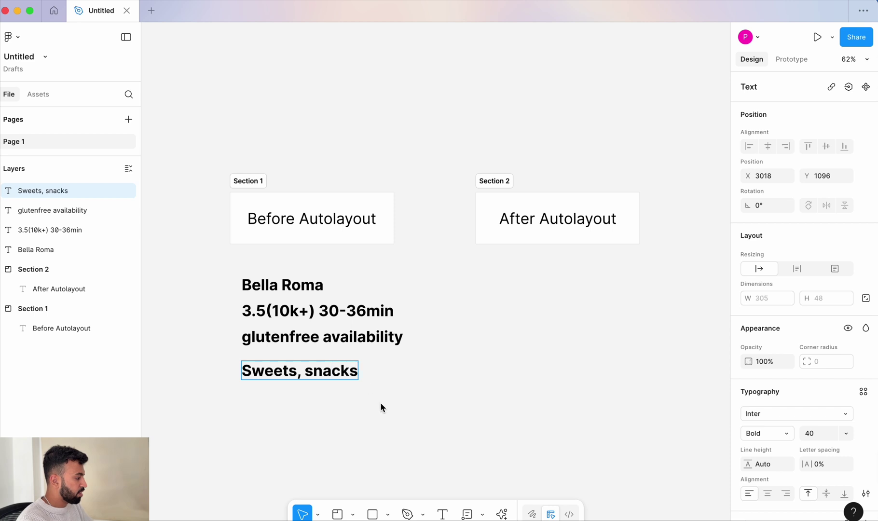
key(Escape)
Step: Duplicate the "Sweets, snacks" text below it and change the copy to "The fairway 10 mins away"
alt+drag(316, 376, 316, 403)
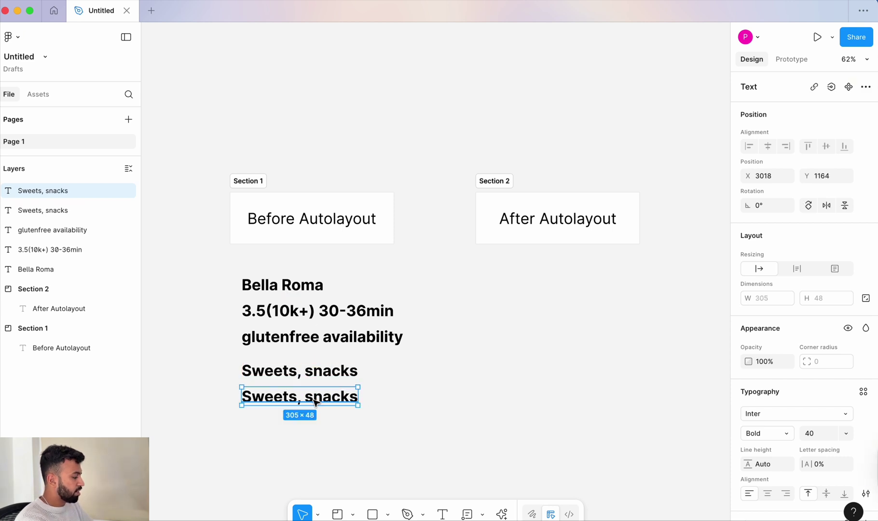
double_click(314, 399)
text(Th)
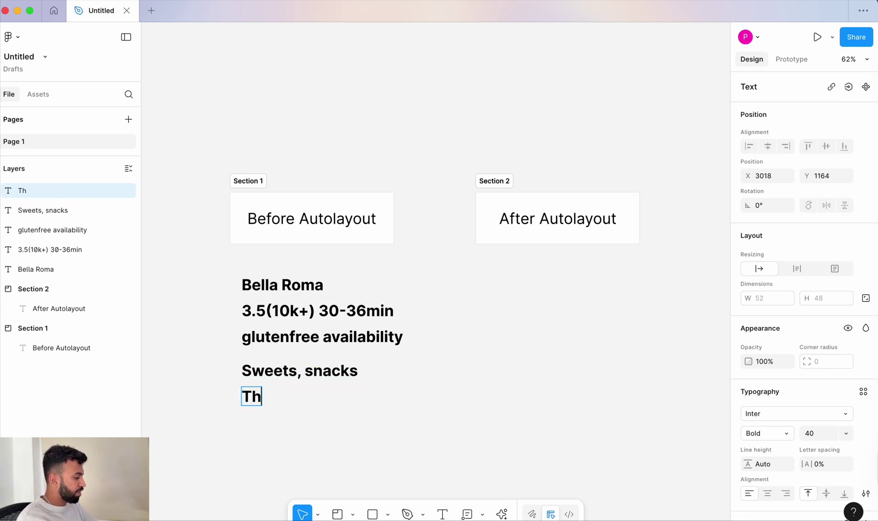
text(e fairway,)
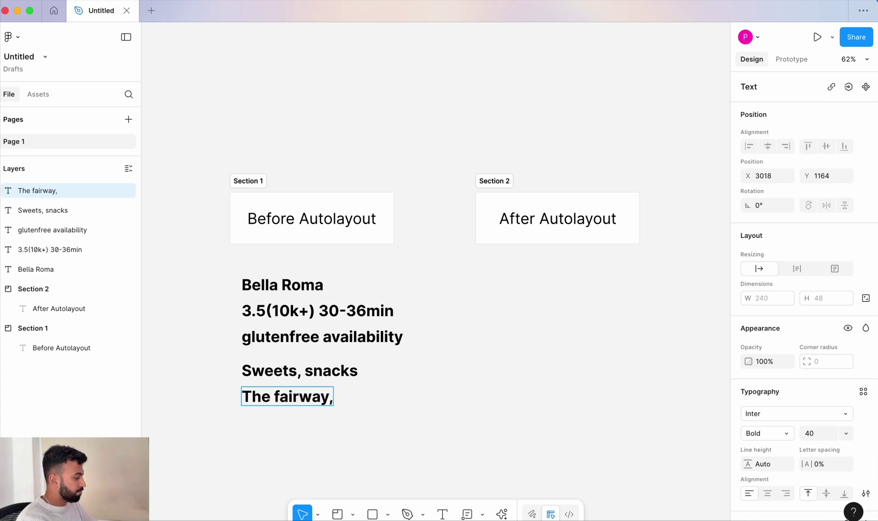
key(BackSpace)
key(BackSpace)
text(10)
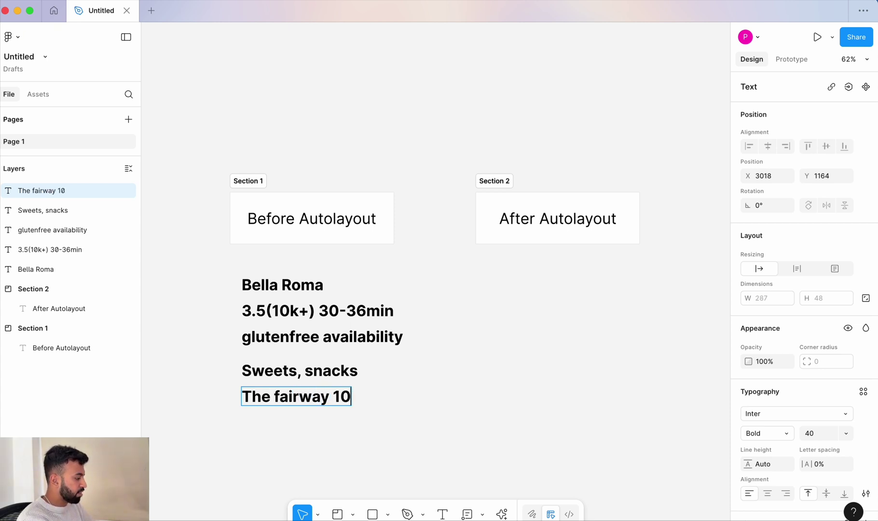
text( mins away)
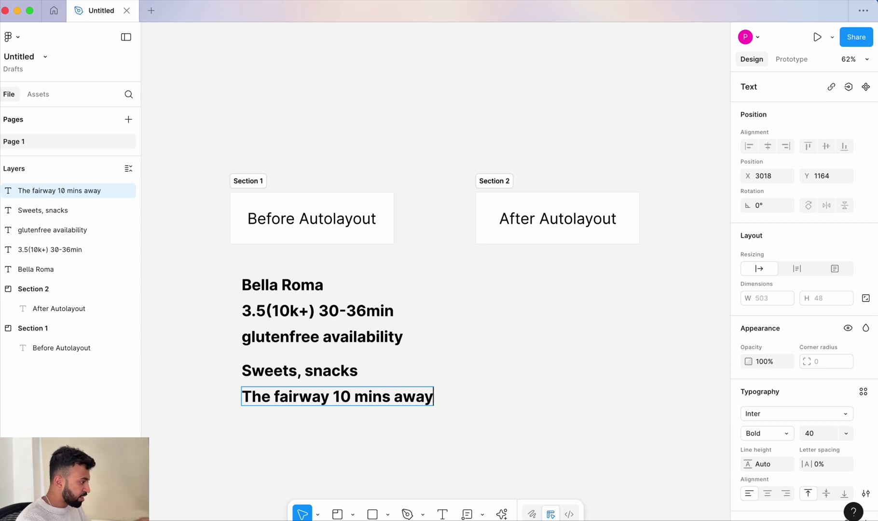
key(Escape)
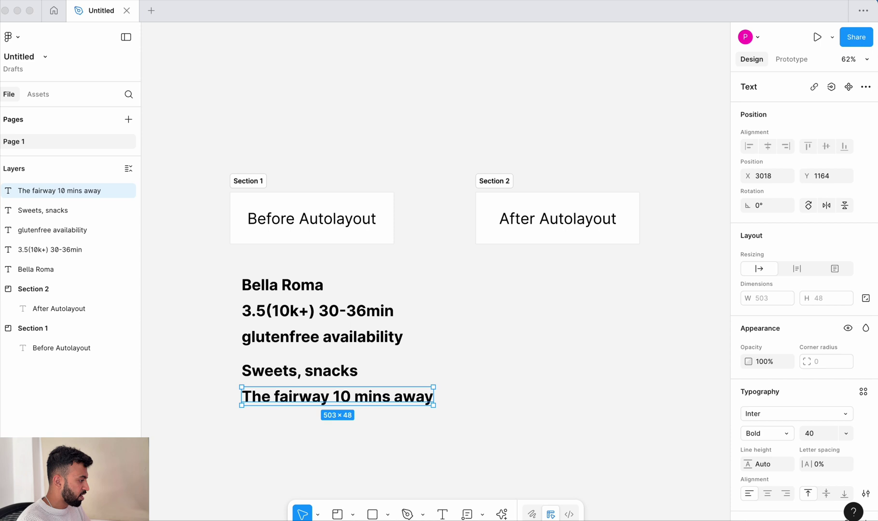
Step: Insert a bullet separator "•" between "The fairway" and "10 mins away" in the lowest text line
double_click(334, 393)
click(333, 393)
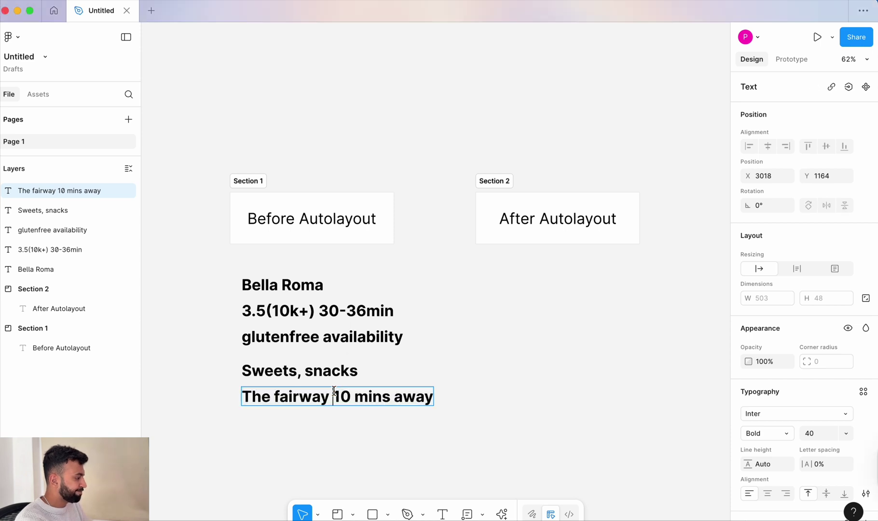
text(•)
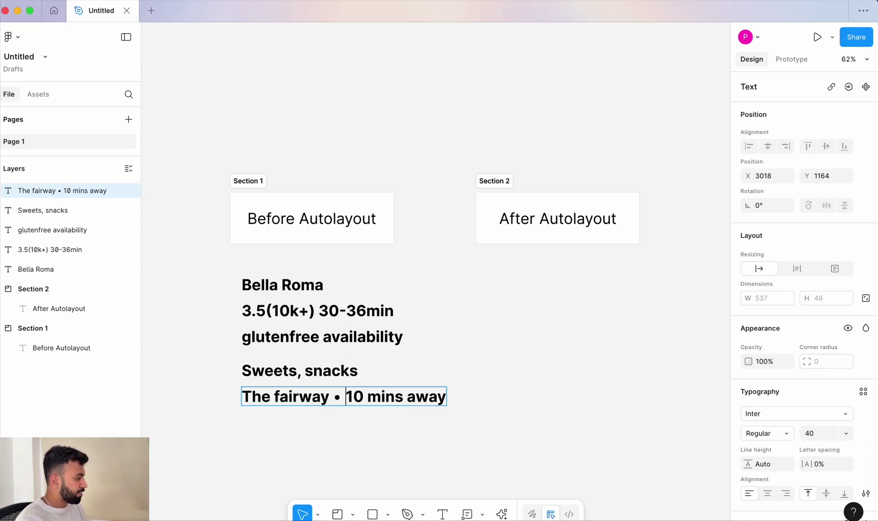
key(Escape)
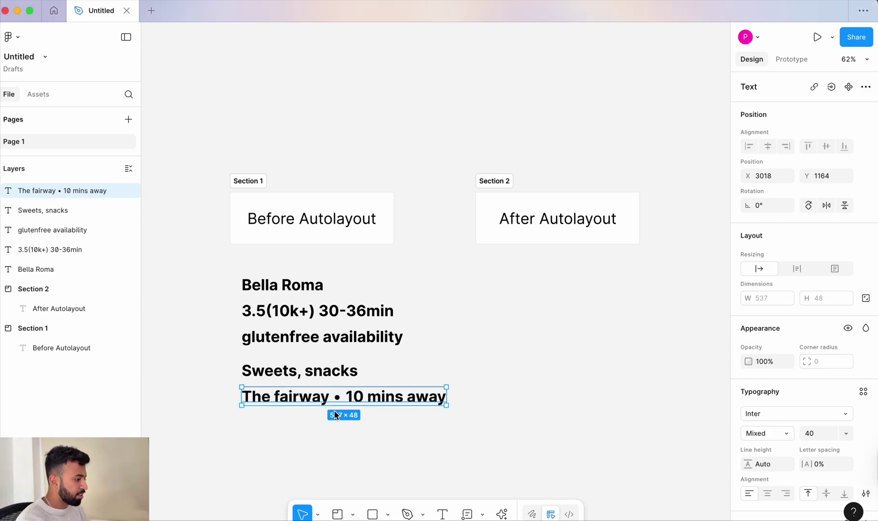
Step: Set the font size of the "Sweets, snacks" and "The fairway • 10 mins away" texts to 14
shift+click(323, 376)
click(846, 463)
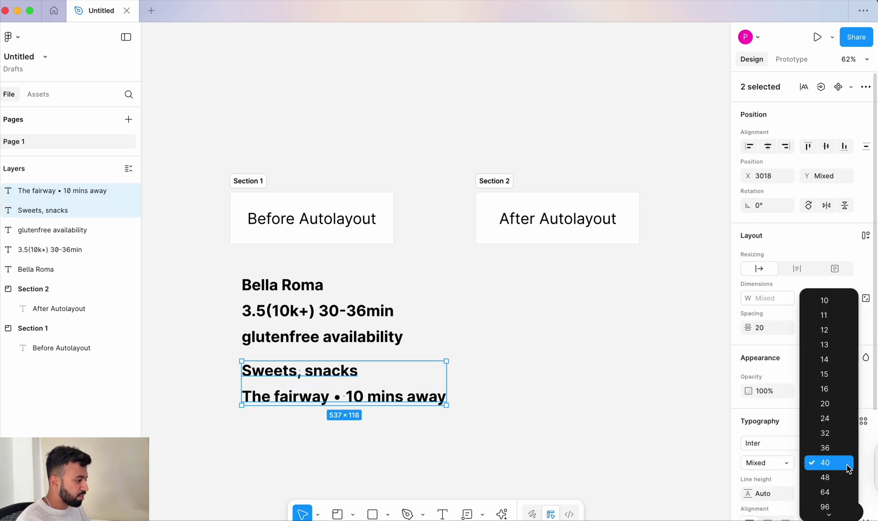
click(837, 369)
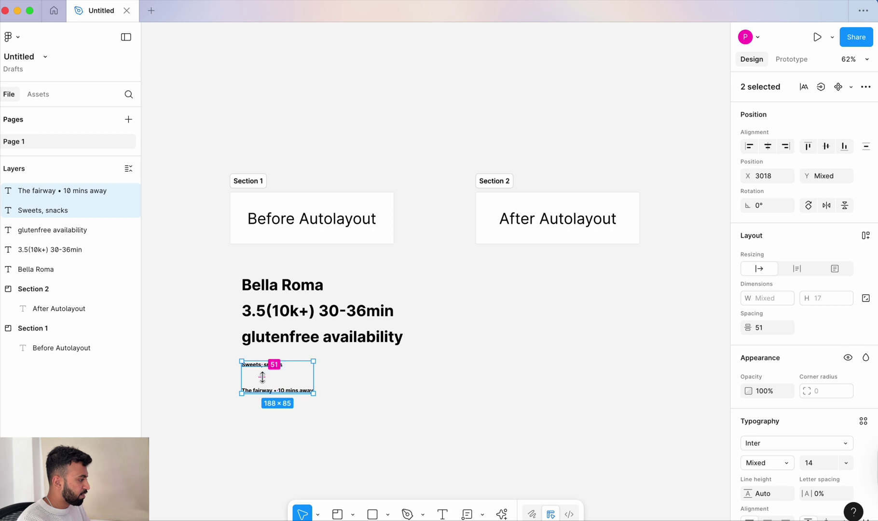
Step: Set the font size of the "Bella Roma", "3.5(10k+) 30-36min" and "glutenfree availability" texts to 16
scroll(270, 366, up, 5)
click(273, 307)
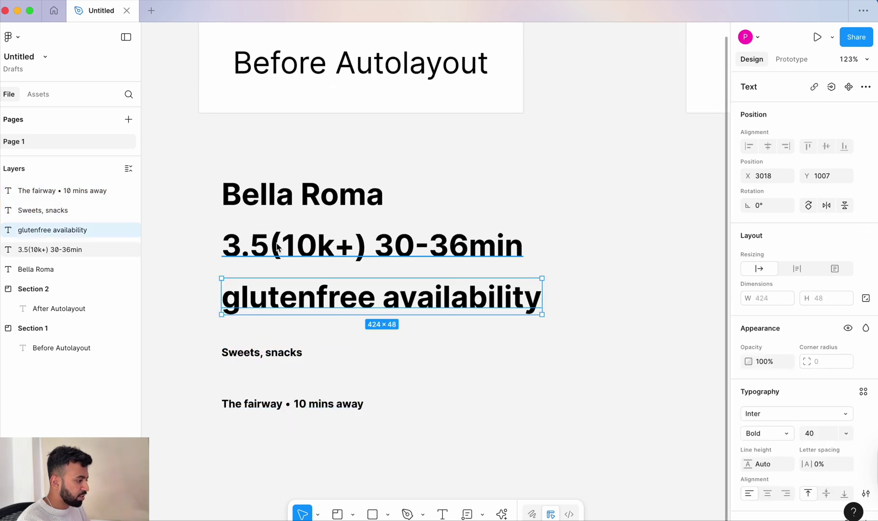
shift+click(299, 246)
shift+click(301, 193)
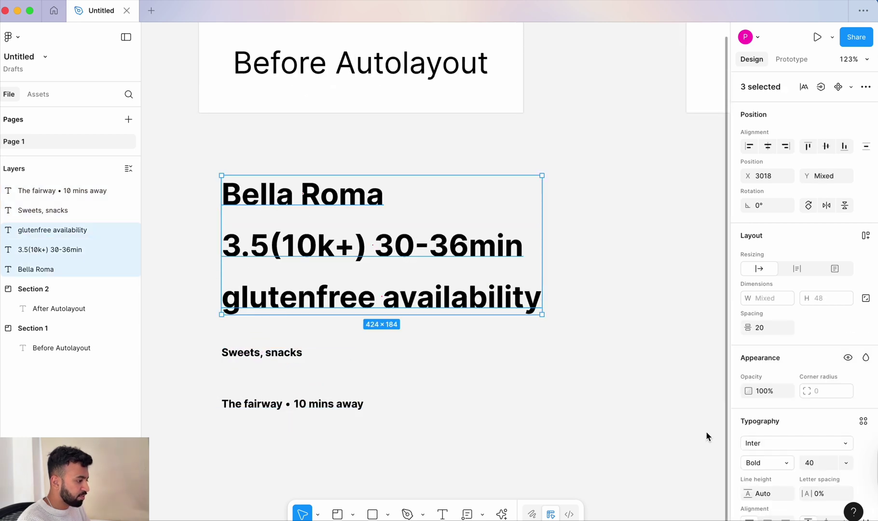
click(845, 463)
click(837, 393)
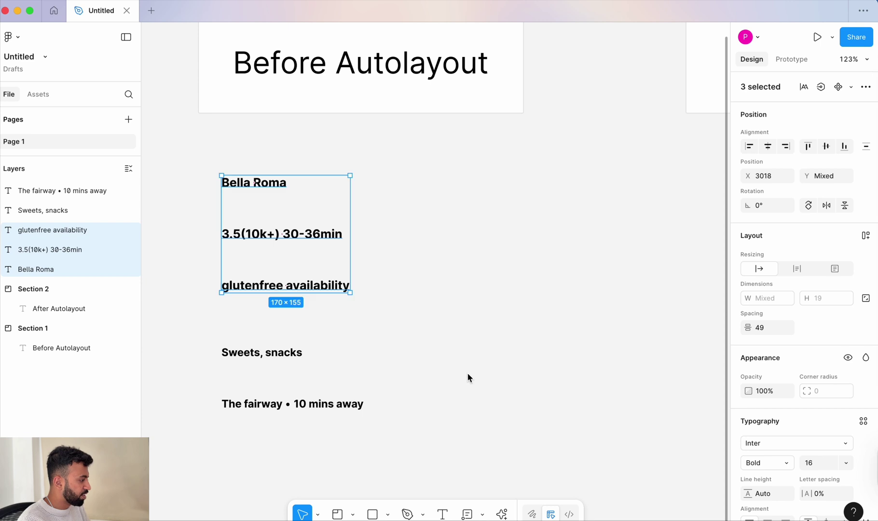
Step: Space all five text lines evenly with vertical gaps of 16 and shift them to the right to make room beside them
click(367, 425)
drag(348, 430, 231, 165)
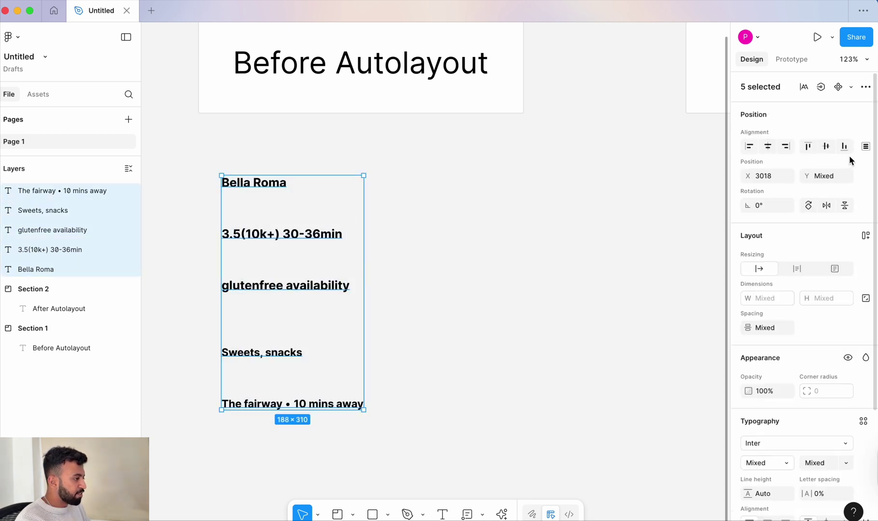
click(865, 146)
click(789, 167)
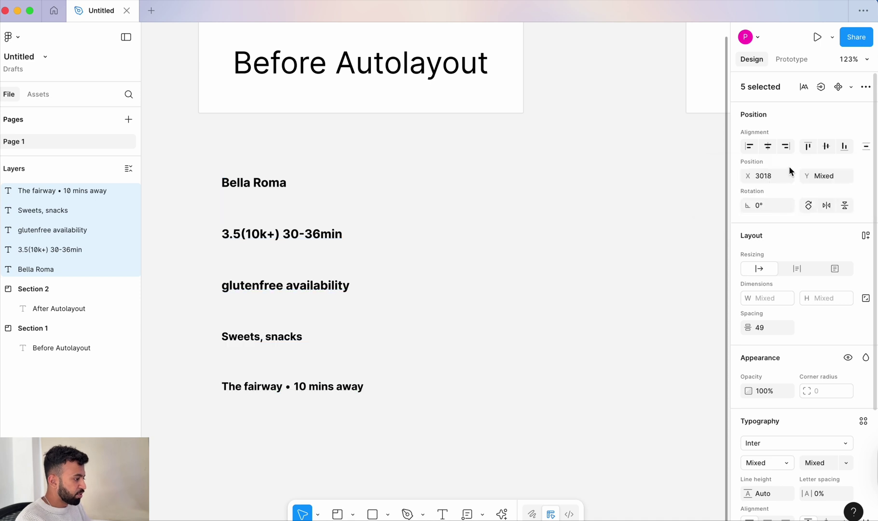
click(768, 328)
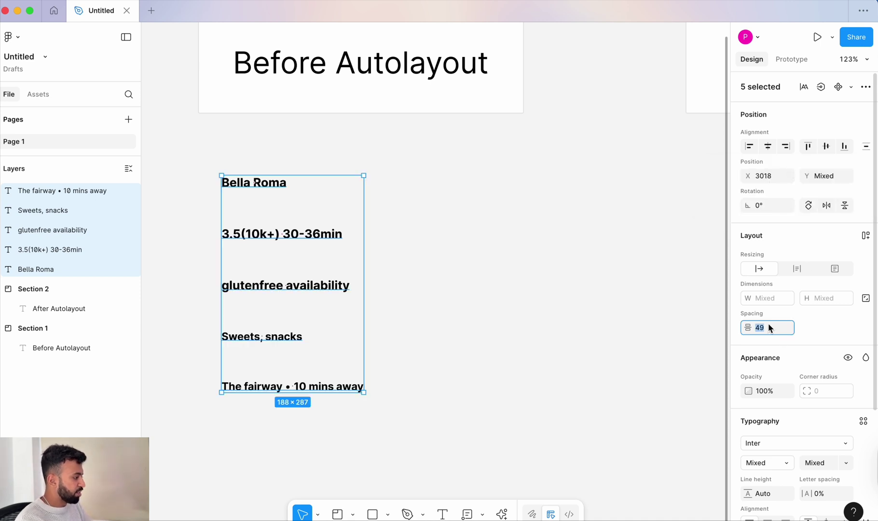
text(16)
key(Return)
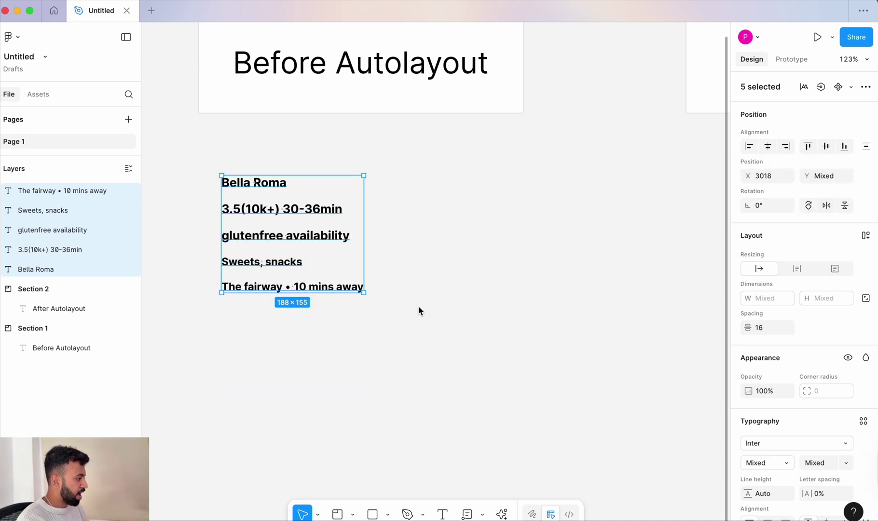
drag(315, 240, 385, 238)
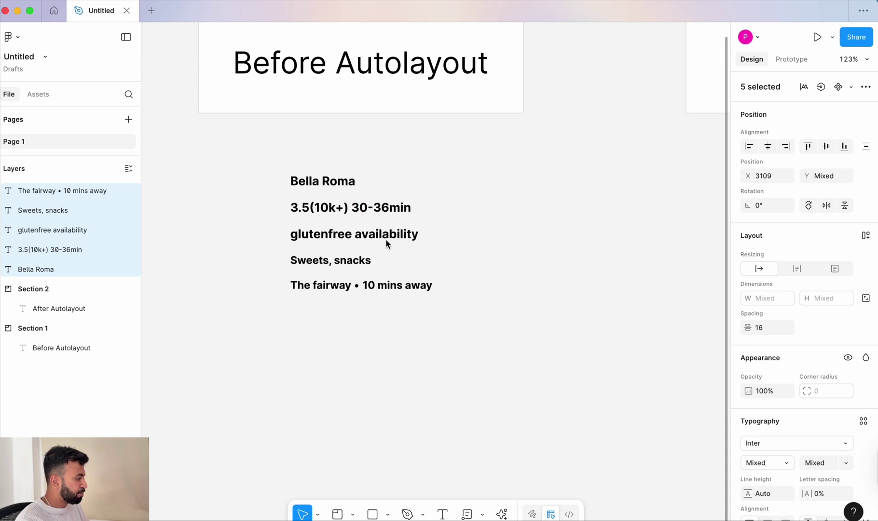
Step: Change the font weight of the "Sweets, snacks" and "The fairway • 10 mins away" texts to Regular
drag(364, 328, 314, 251)
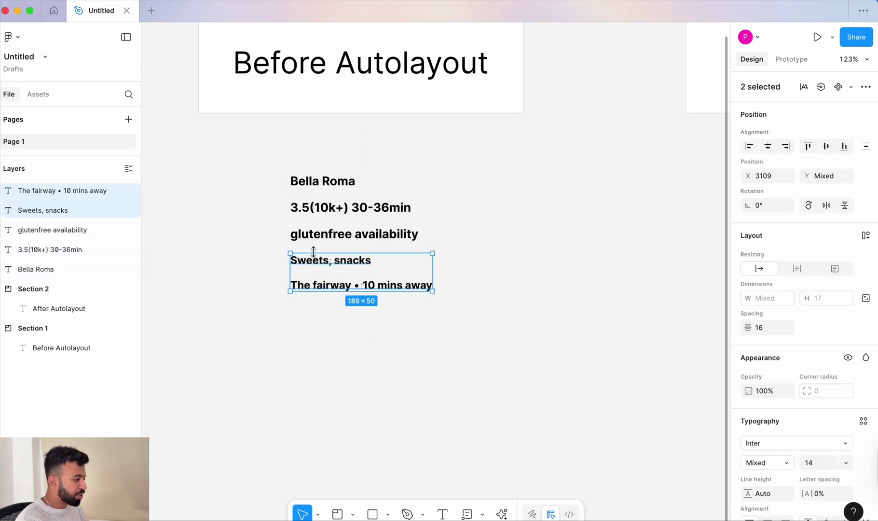
scroll(800, 407, down, 3)
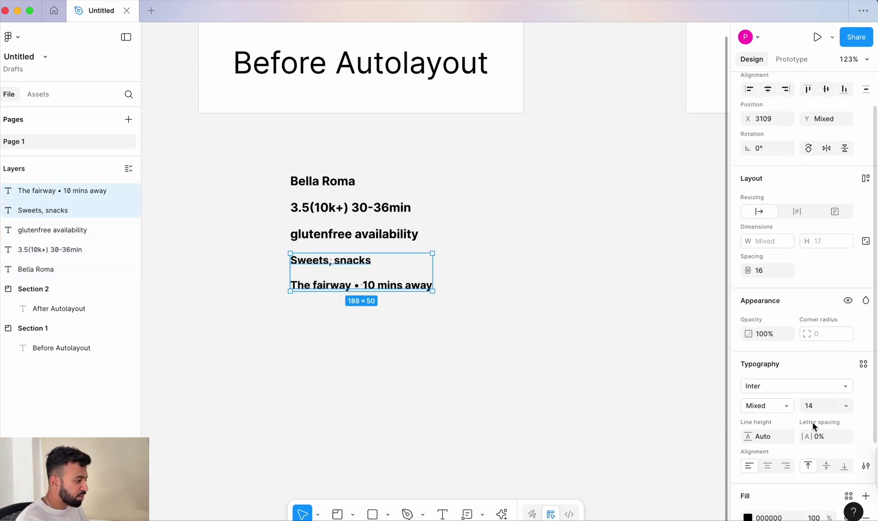
click(784, 402)
click(783, 469)
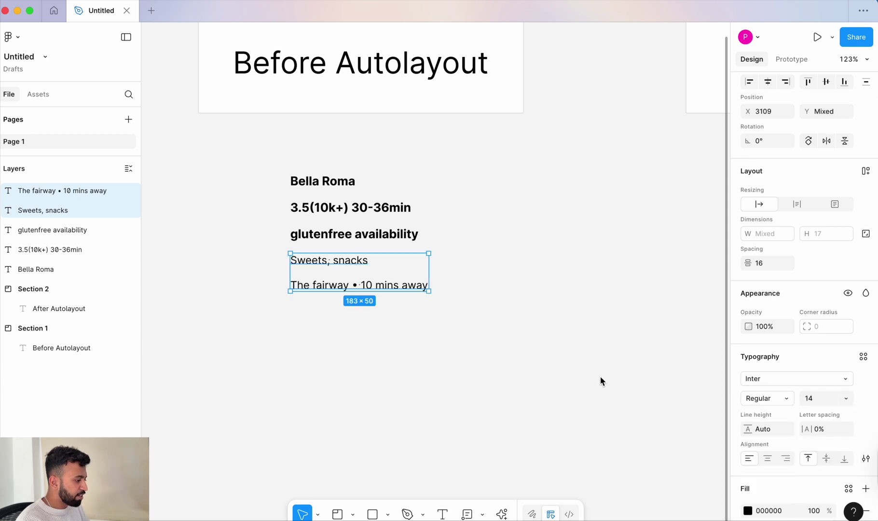
Step: Set the black fill of the two lower text lines to 50% opacity
scroll(797, 430, down, 3)
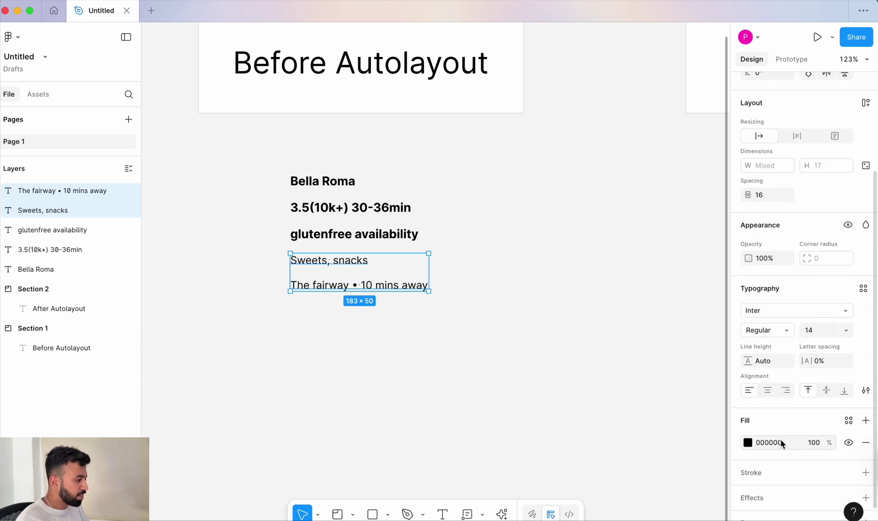
click(747, 443)
drag(651, 360, 593, 408)
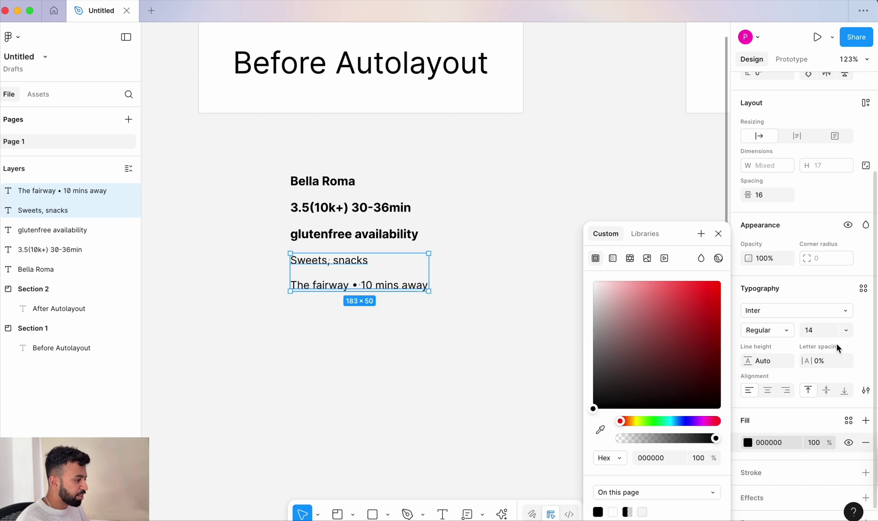
click(817, 446)
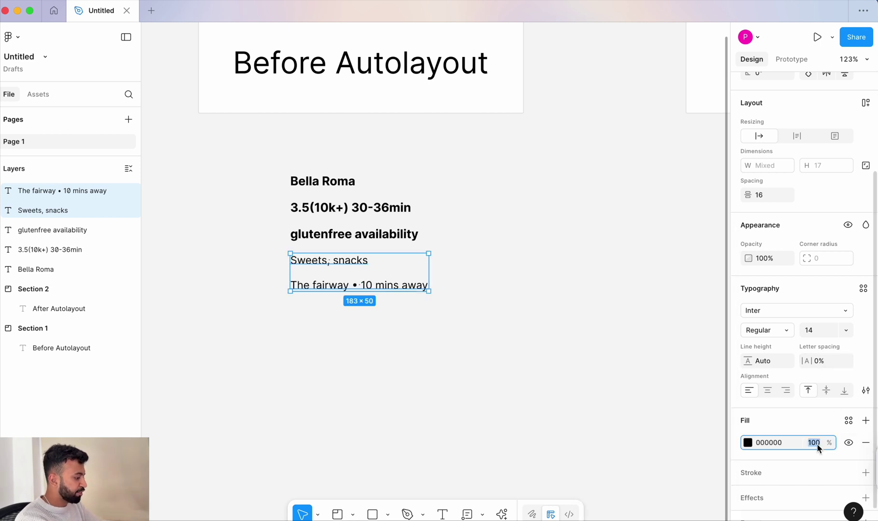
text(50)
key(Return)
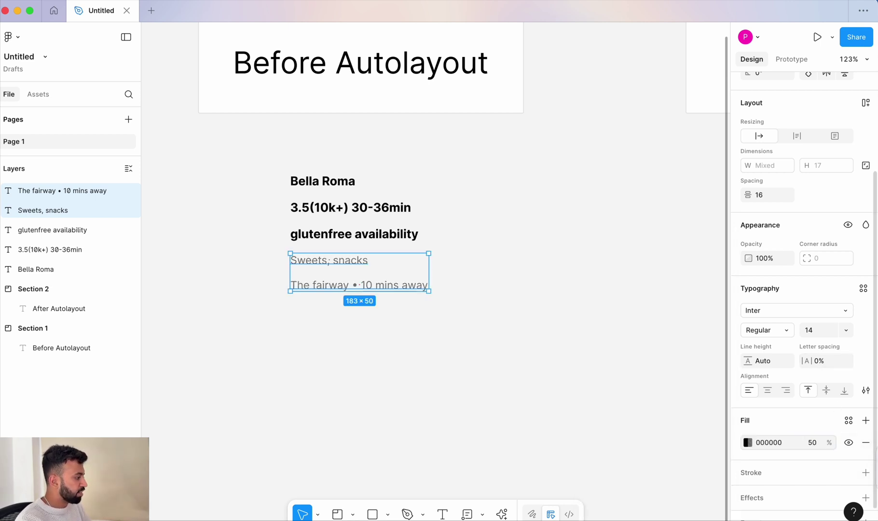
Step: Group all five text lines and move the group further right
click(424, 401)
drag(423, 400, 272, 151)
key(super+g)
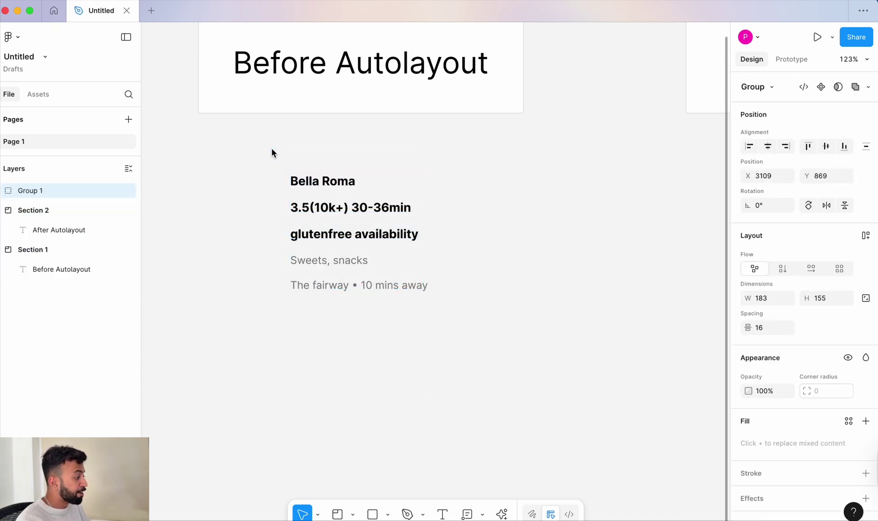
drag(326, 210, 370, 210)
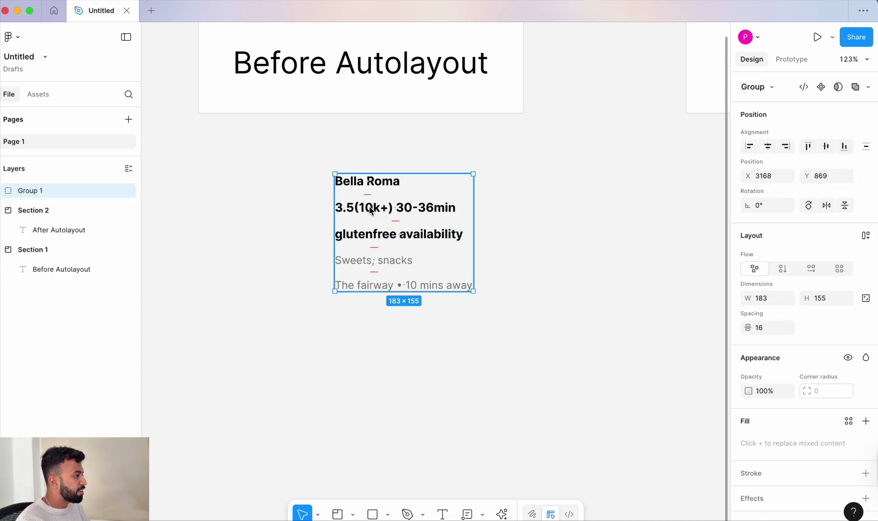
Step: Paste the copied food image and place it directly left of the text lines
scroll(370, 211, down, 3)
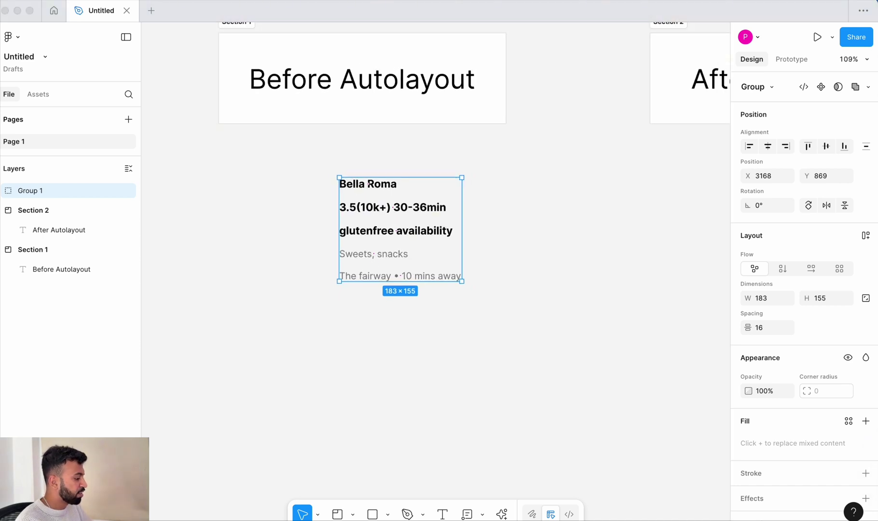
key(super+Tab)
key(super+v)
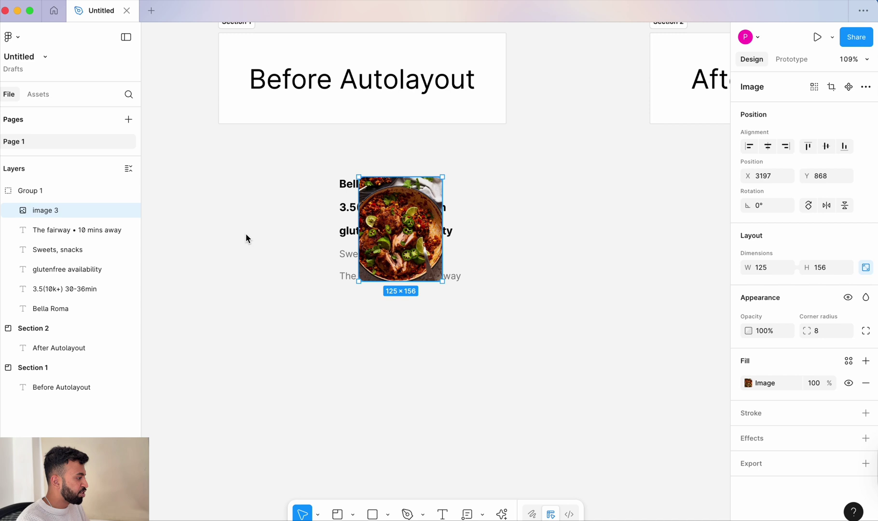
drag(370, 239, 267, 236)
Step: Group the food image together with the text lines
click(399, 333)
drag(399, 333, 271, 190)
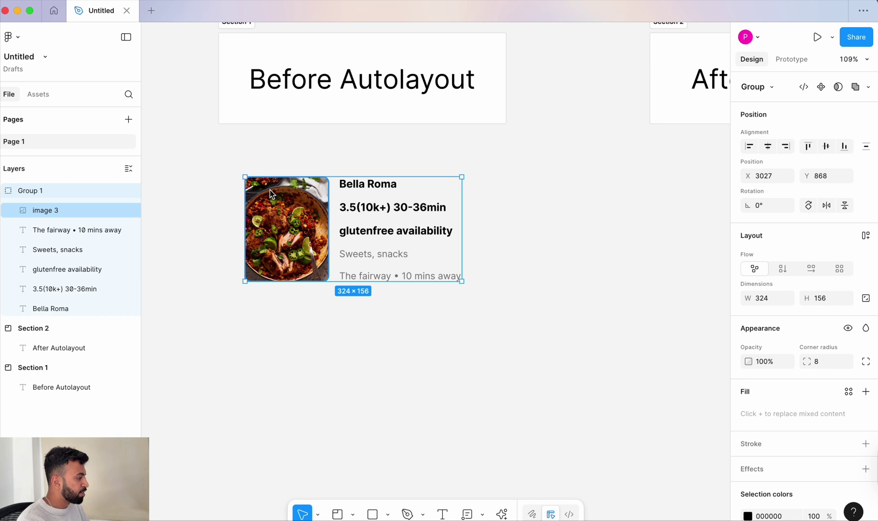
key(super+g)
click(380, 333)
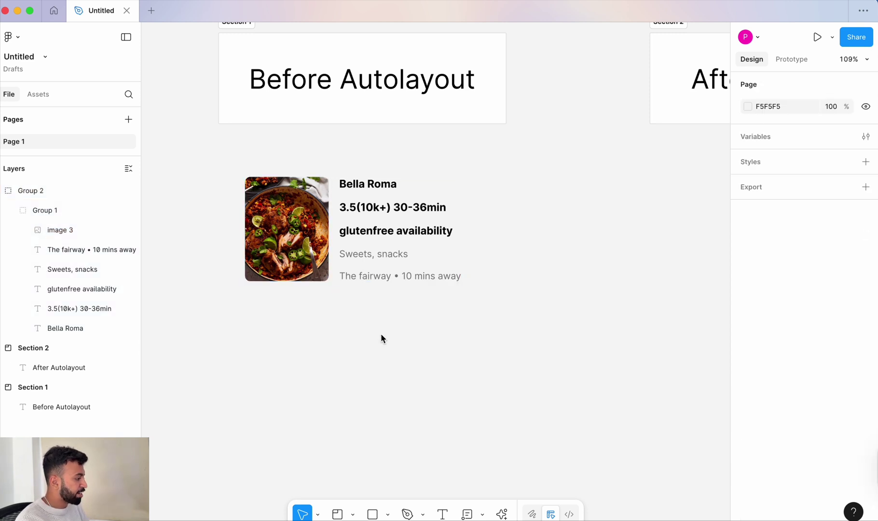
Step: Draw a rectangle about 496 × 208 below the image-and-text group and line it up roughly with the group's left edge
key(r)
drag(269, 304, 599, 443)
drag(500, 389, 467, 383)
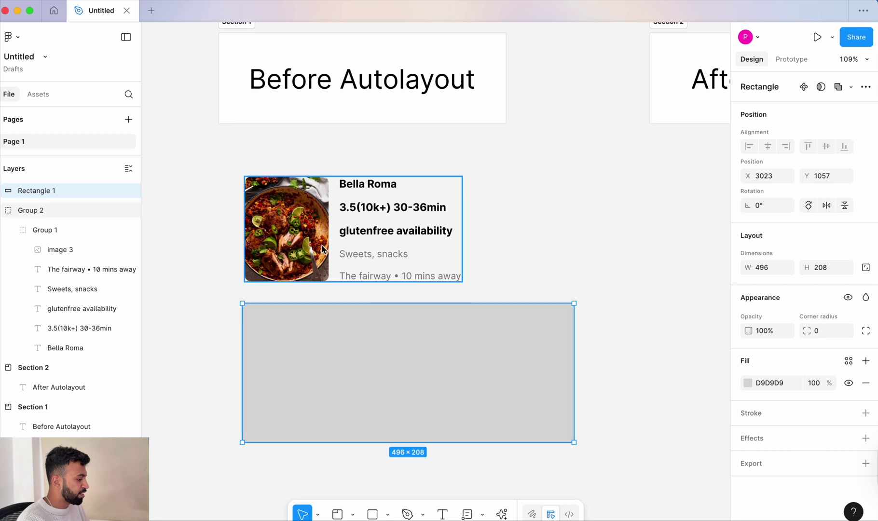
Step: Move the image-and-text group onto the grey rectangle, bring it in front and place it toward the rectangle's left side
drag(320, 245, 395, 393)
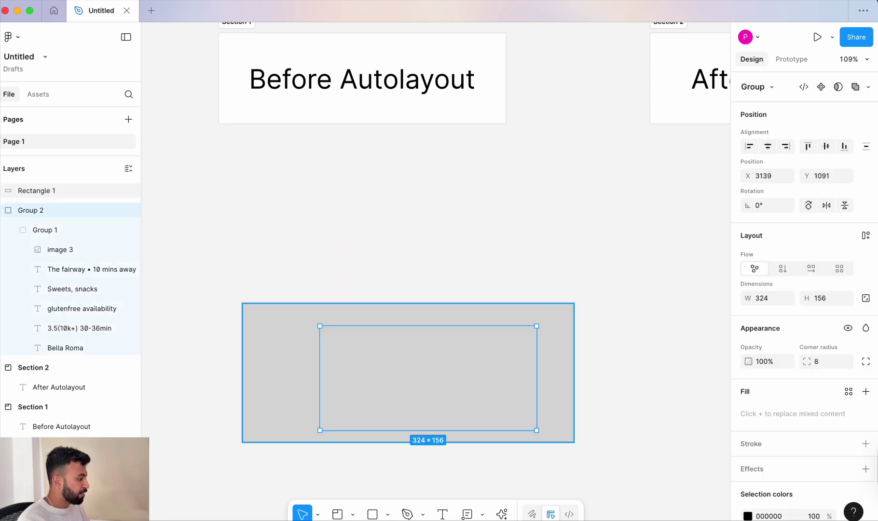
key(super+bracketright)
drag(417, 359, 320, 346)
Step: Narrow the background rectangle to about 404 wide and change its fill to white
click(522, 354)
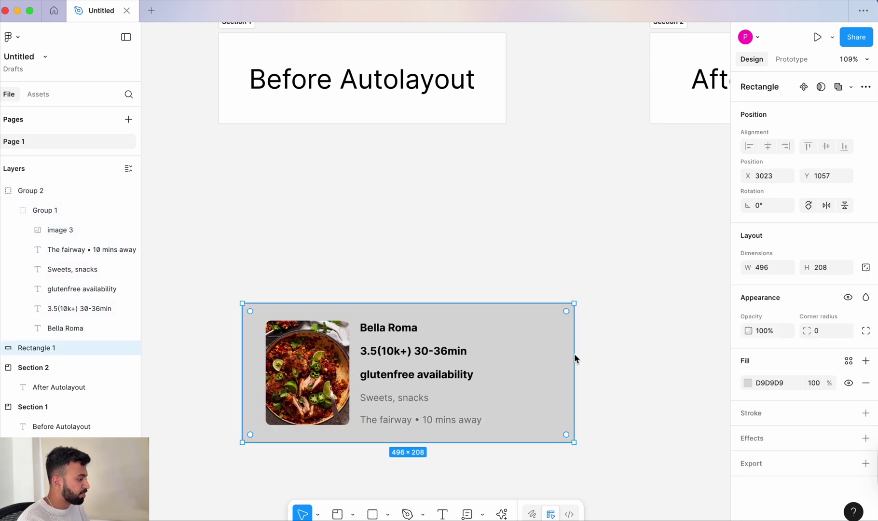
drag(575, 359, 513, 362)
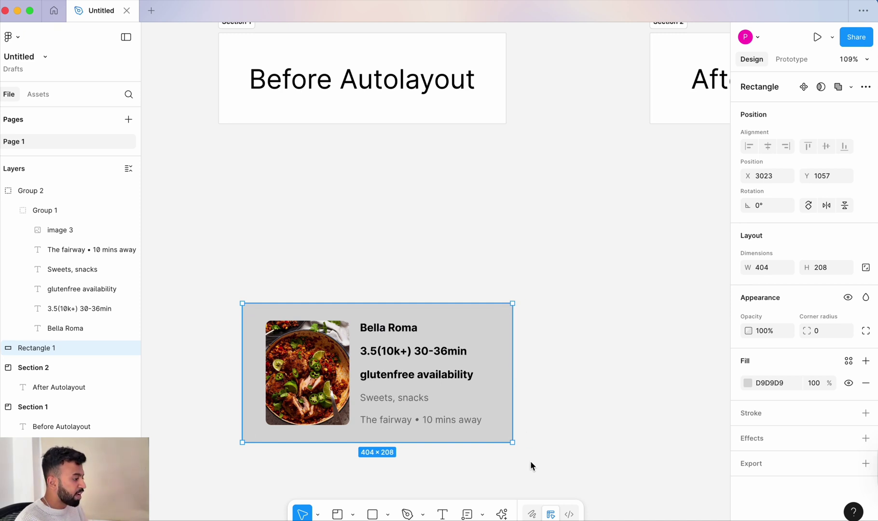
click(746, 382)
drag(622, 315, 586, 278)
Step: Move the rectangle and its content up under the "Before Autolayout" section and centre the content group on the rectangle
click(552, 468)
drag(552, 467, 260, 303)
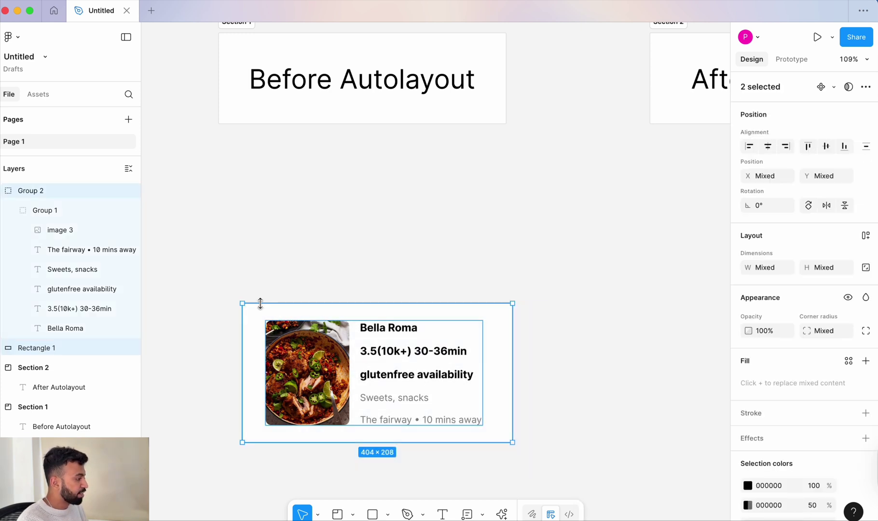
drag(299, 334, 281, 206)
click(768, 146)
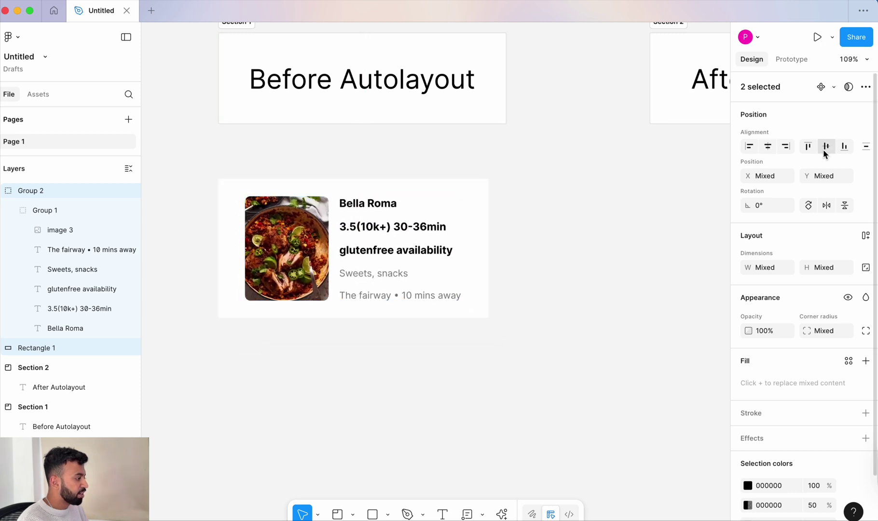
Step: Group the white rectangle and its content into one card
click(439, 388)
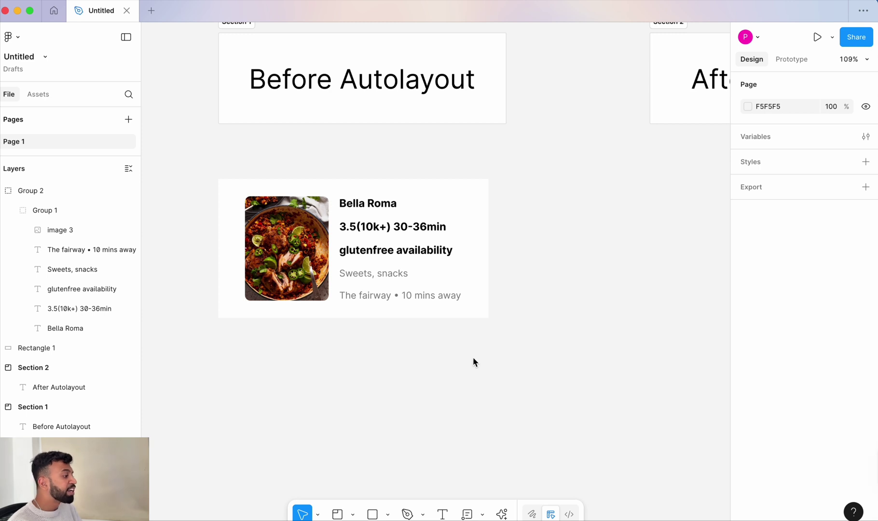
drag(513, 359, 182, 168)
key(super+g)
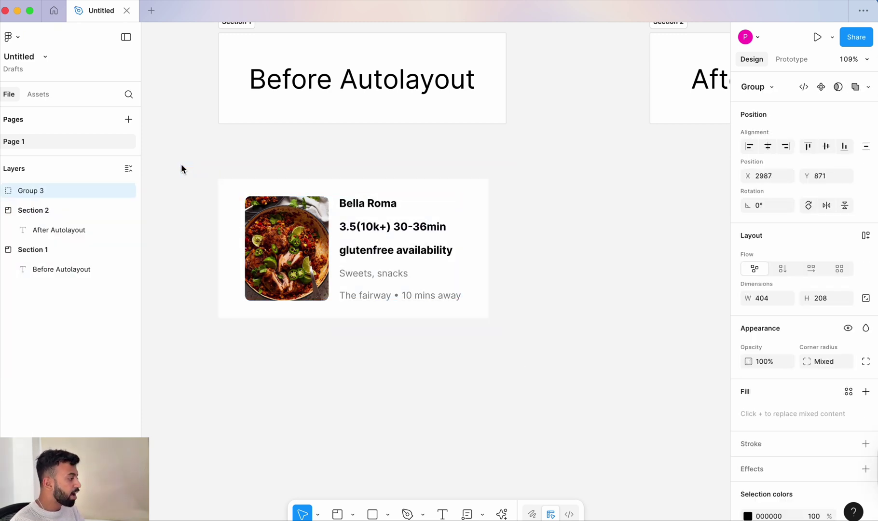
Step: Duplicate the card's "Bella Roma" text and place the copy at the same height below the "After Autolayout" section
scroll(452, 276, down, 3)
scroll(452, 277, right, 5)
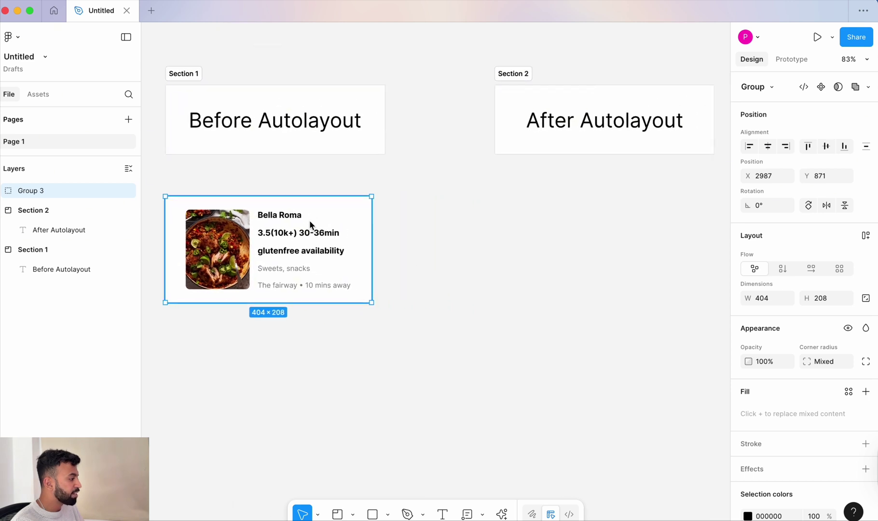
super+click(289, 219)
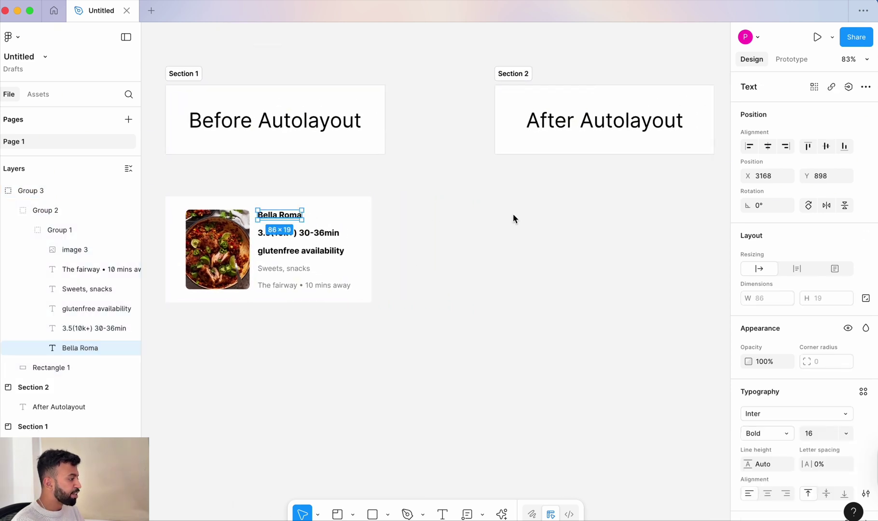
drag(513, 218, 630, 219)
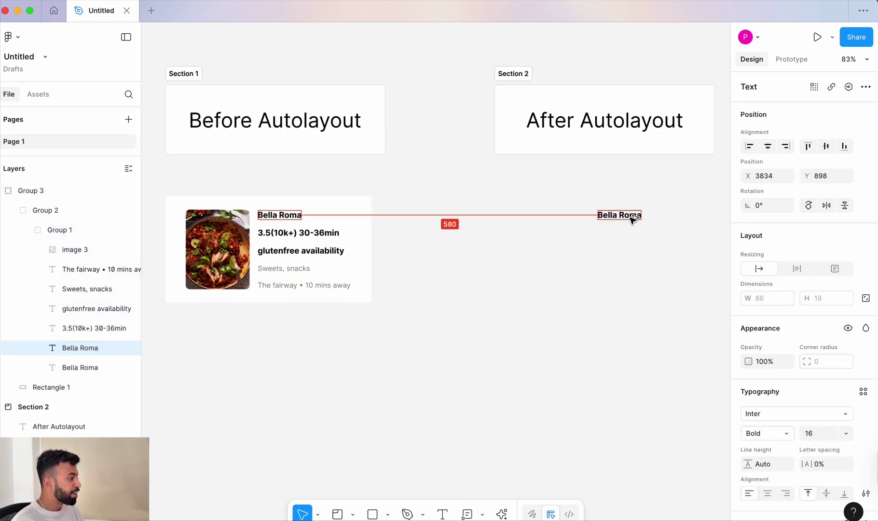
Step: Duplicate the "3.5(10k+) 30-36min" and "glutenfree availability" texts and line the copies up below the copied "Bella Roma" text
super+click(328, 236)
drag(327, 235, 675, 239)
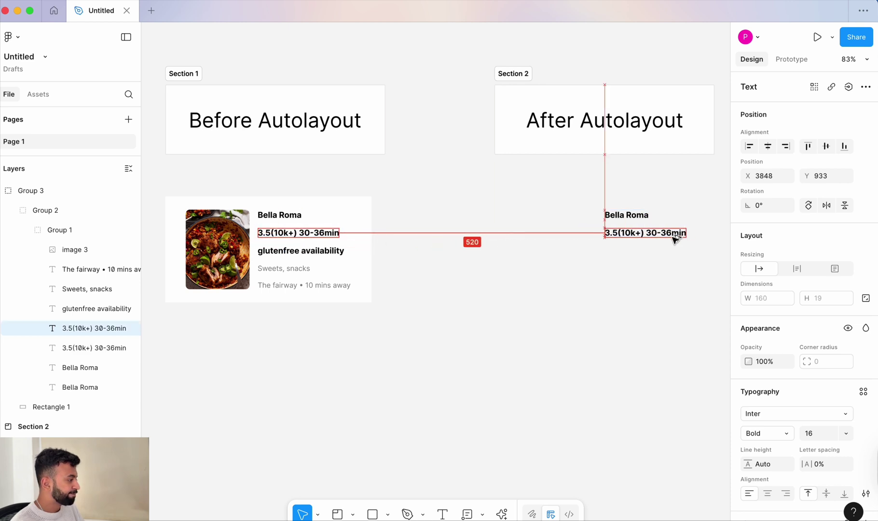
super+click(295, 252)
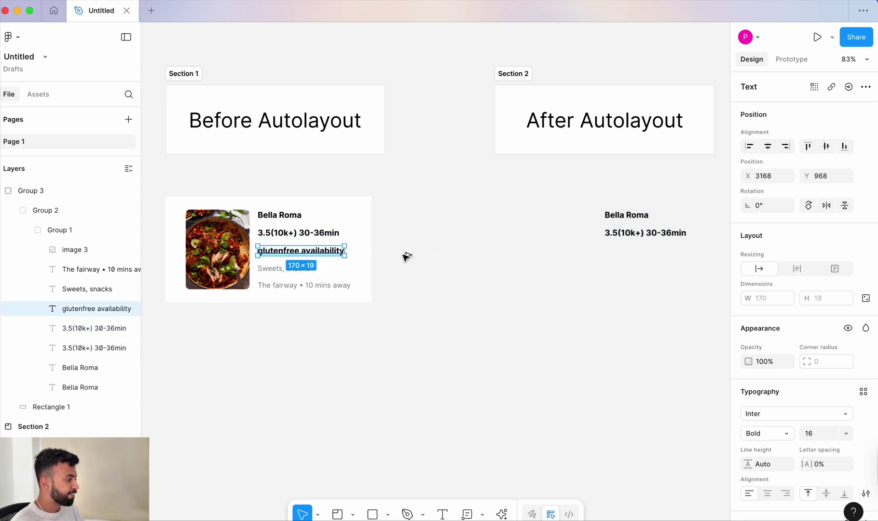
drag(407, 256, 647, 260)
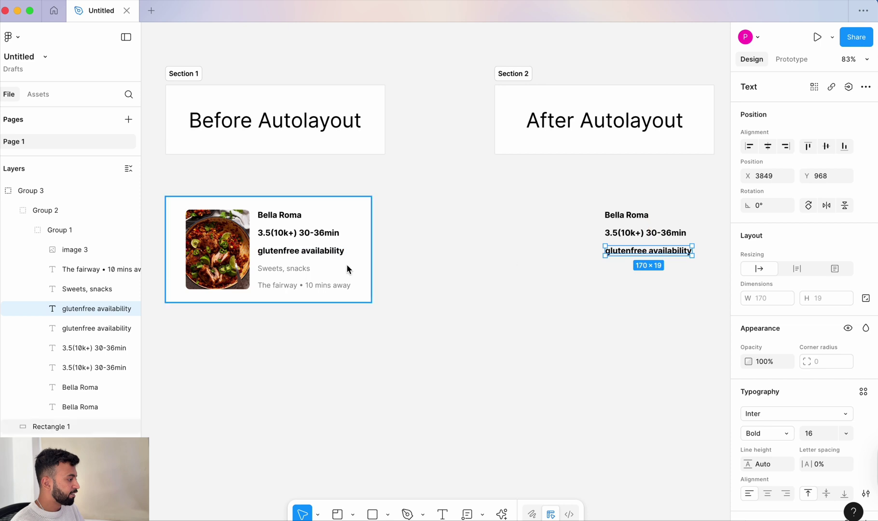
Step: Duplicate the "Sweets, snacks" and "The fairway • 10 mins away" texts and line the copies up below the copied "glutenfree availability" text
super+click(297, 272)
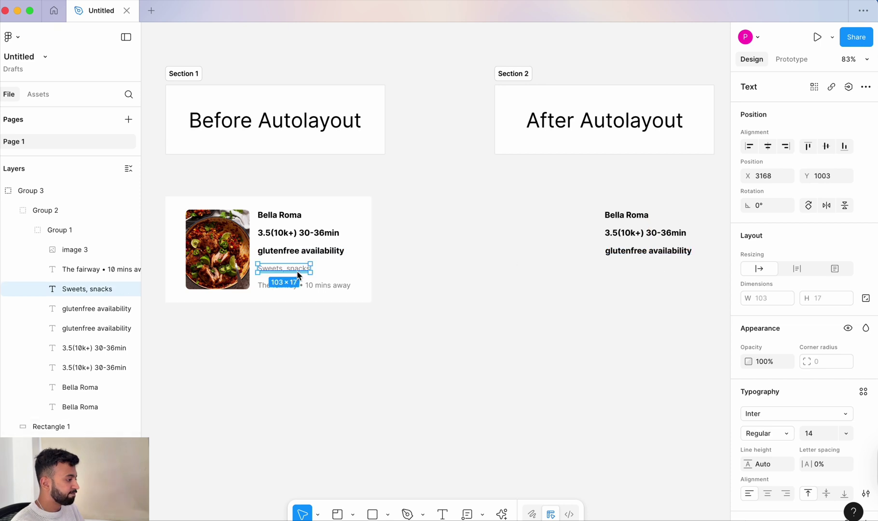
drag(298, 275, 641, 304)
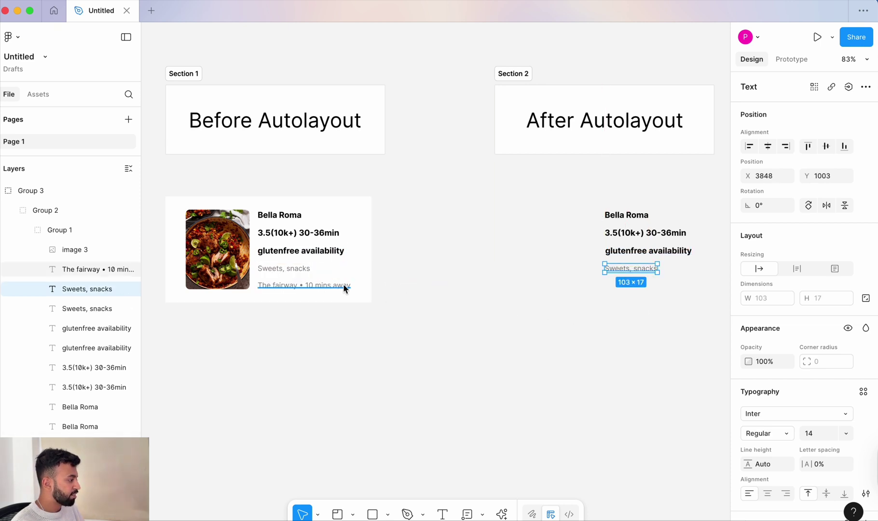
super+click(314, 284)
drag(314, 284, 662, 291)
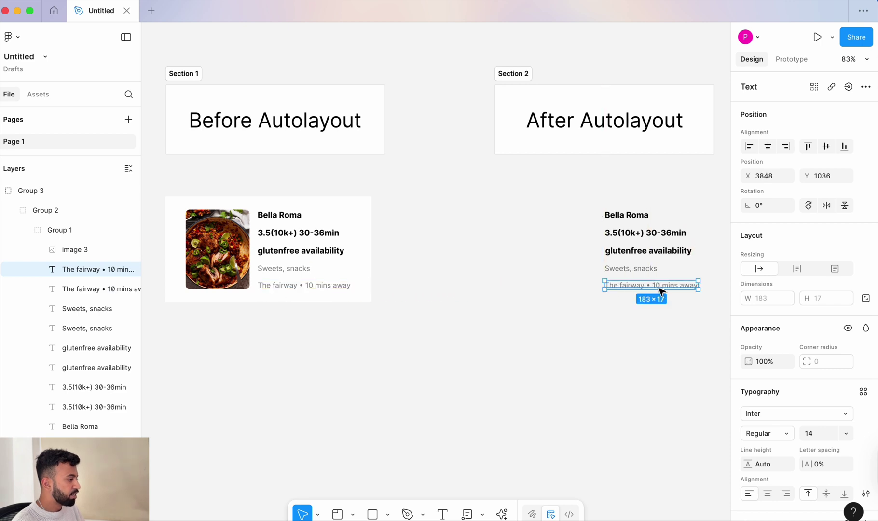
Step: Select the five copied texts under "After Autolayout" and move their layers out of the card's group to the top level
drag(649, 339, 616, 162)
super+click(618, 216)
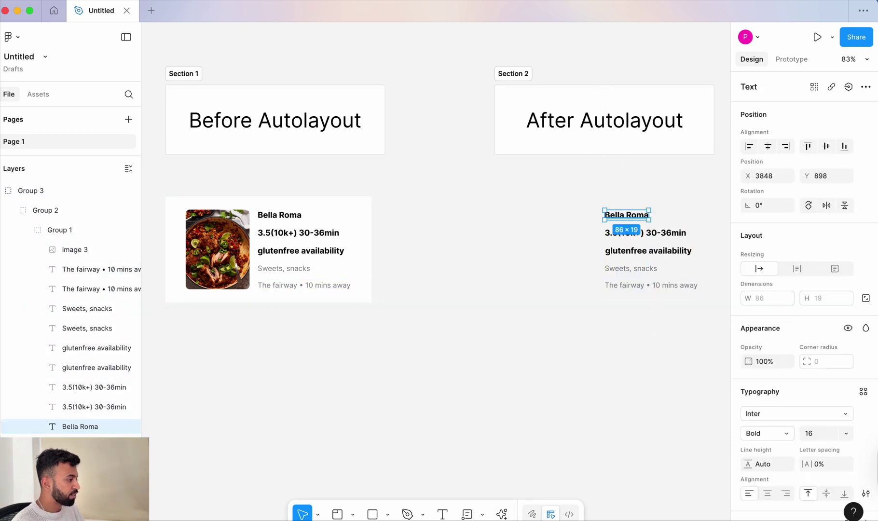
shift+click(661, 234)
shift+click(670, 252)
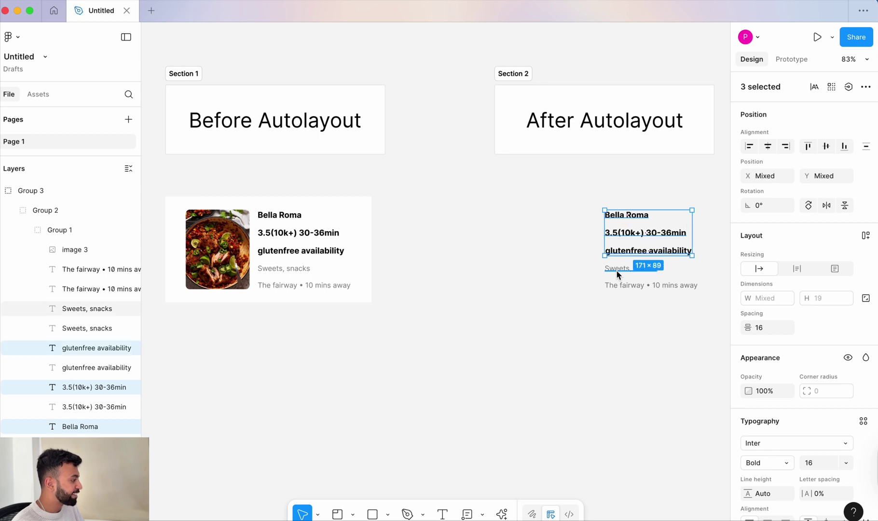
shift+click(618, 274)
shift+click(619, 283)
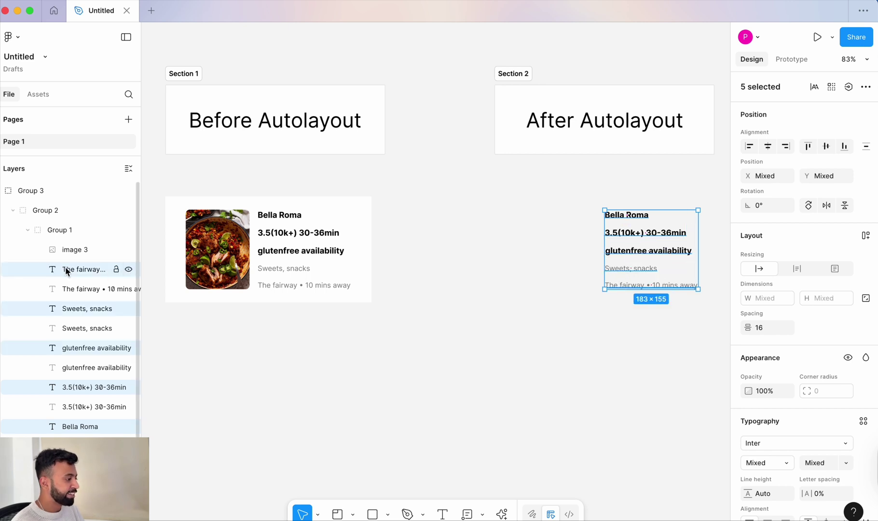
drag(65, 267, 37, 183)
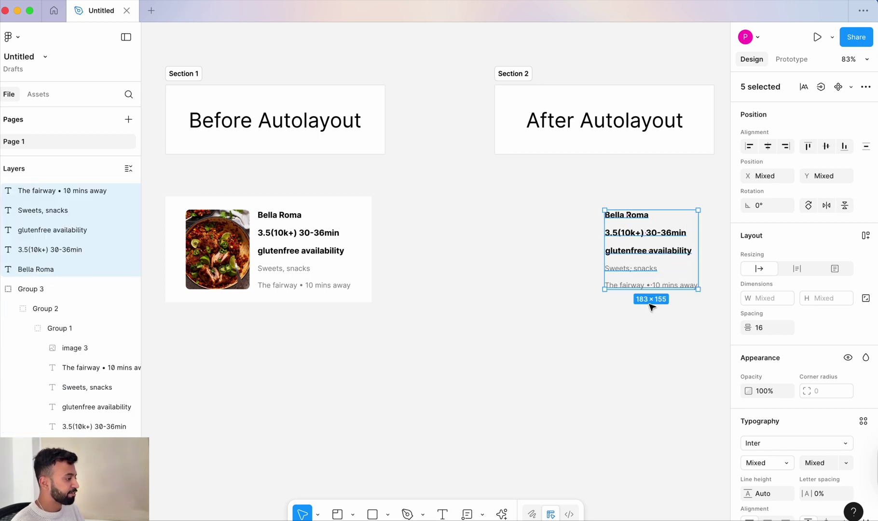
Step: Wrap the five copied texts in a vertical auto layout frame and shift the frame slightly away from the original card
click(653, 347)
drag(652, 344, 588, 208)
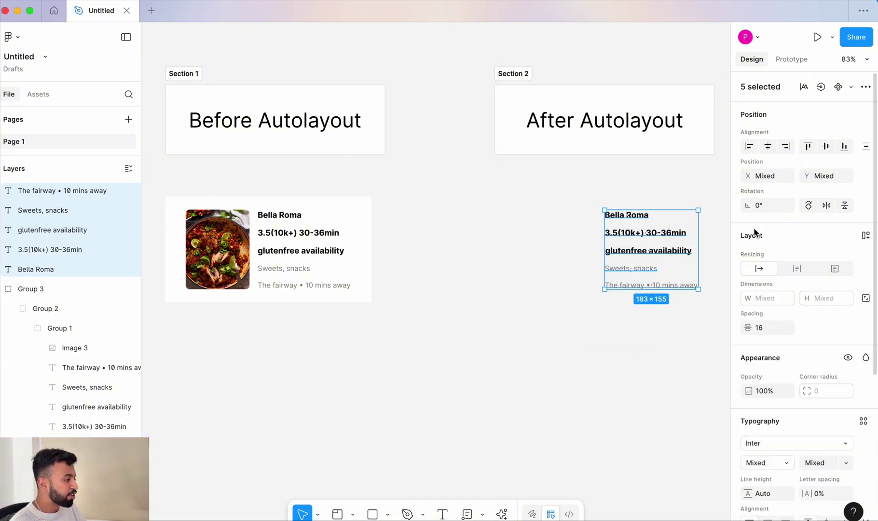
key(shift+a)
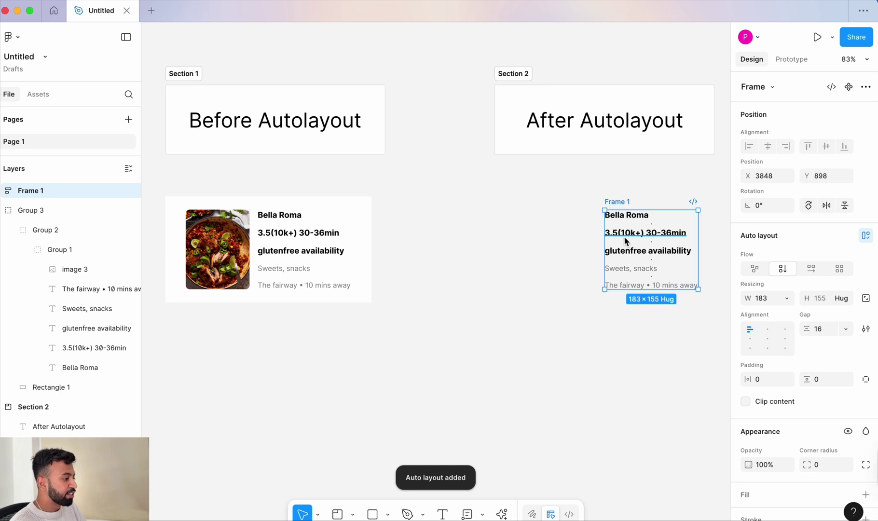
scroll(623, 235, right, 2)
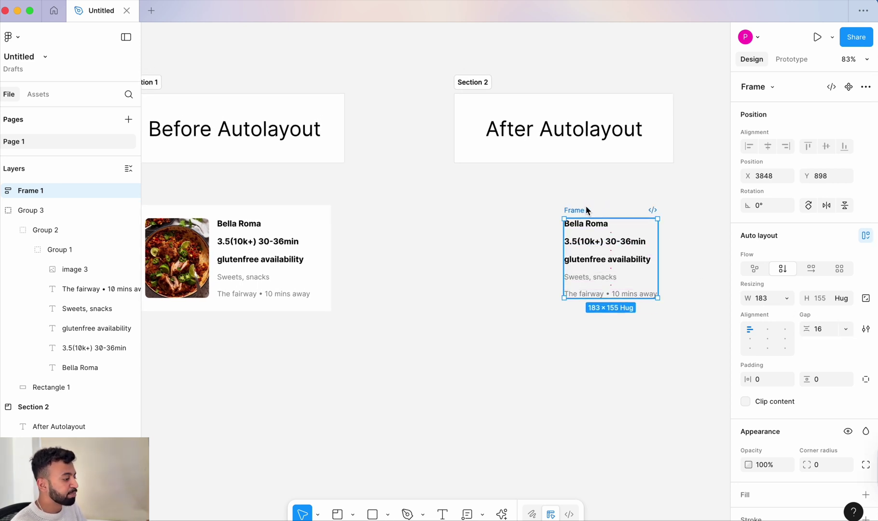
drag(584, 208, 594, 206)
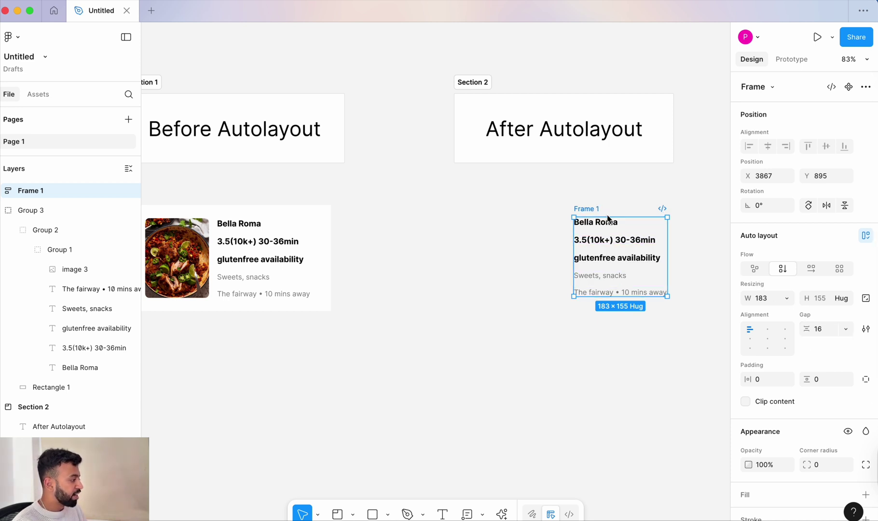
Step: Duplicate the food image beside the text frame, move the copy's layer out of the group and align it with the frame's top
super+click(193, 265)
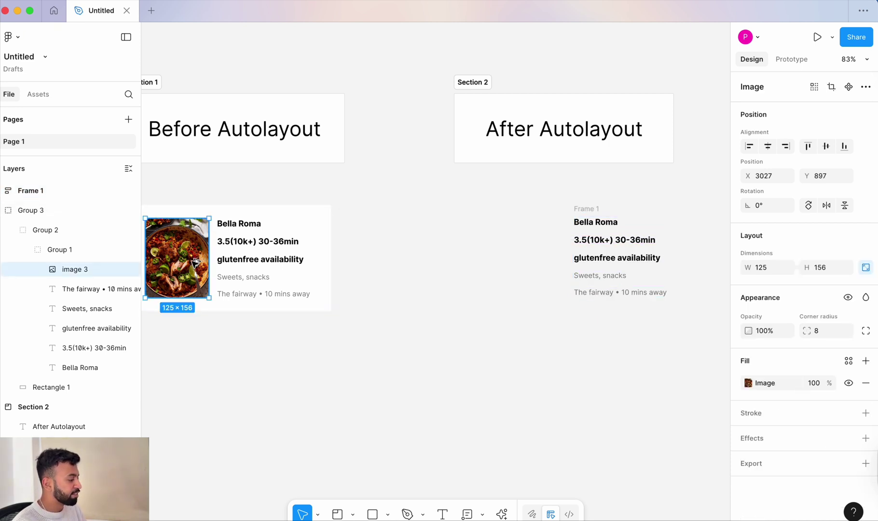
drag(193, 265, 532, 271)
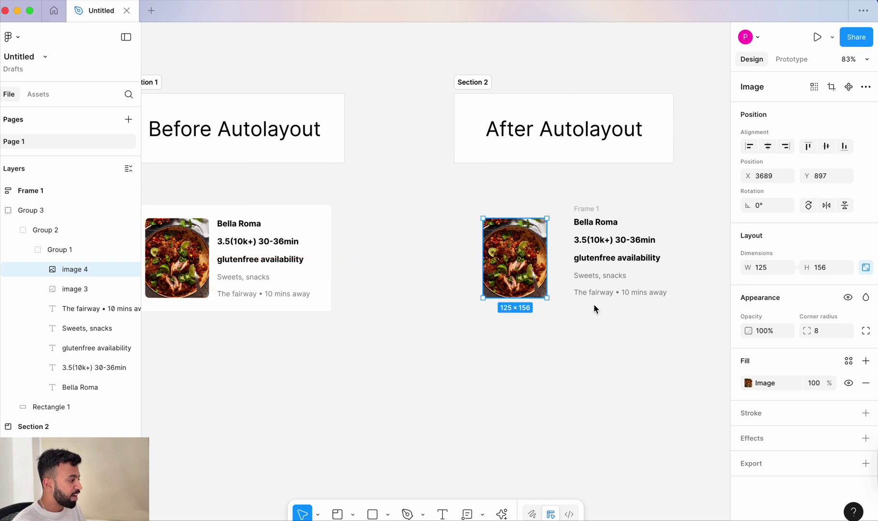
click(658, 331)
drag(661, 331, 465, 203)
click(510, 241)
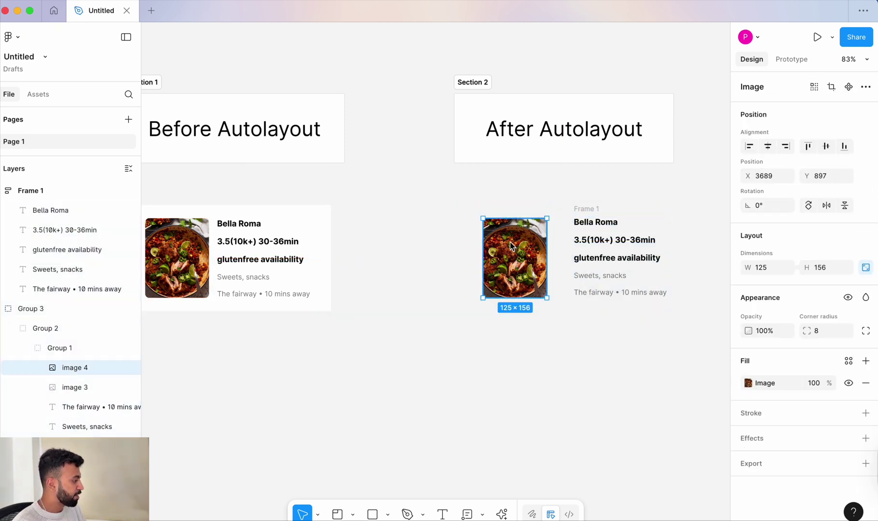
drag(54, 368, 26, 304)
drag(595, 333, 525, 250)
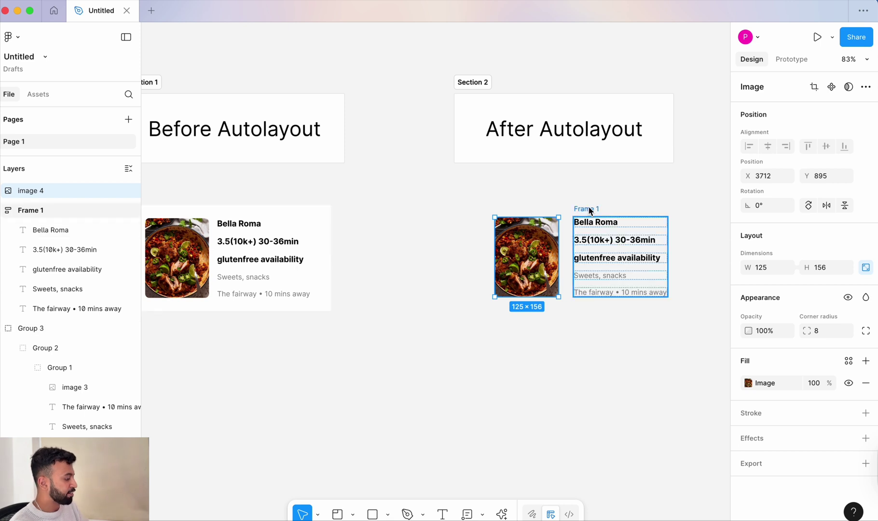
Step: Combine the copied image and text frame into a horizontal auto layout frame and centre it under the "After Autolayout" section
click(591, 211)
shift+click(512, 248)
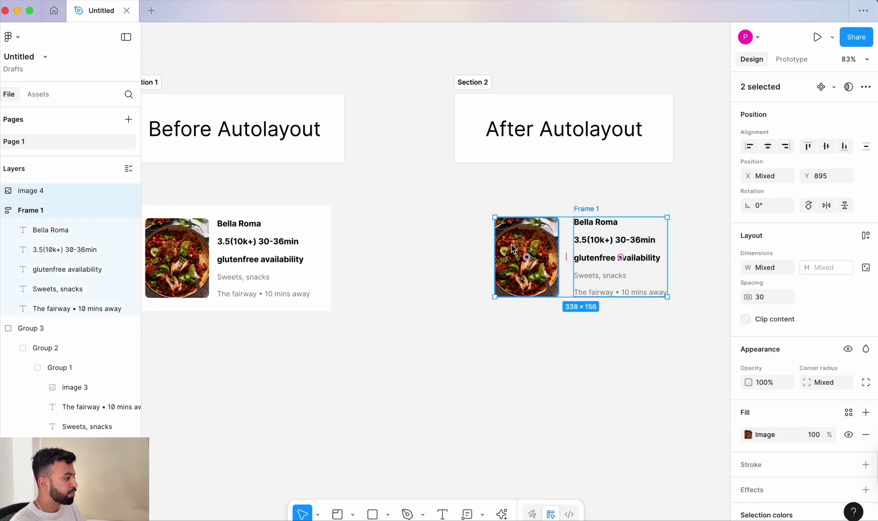
key(shift+a)
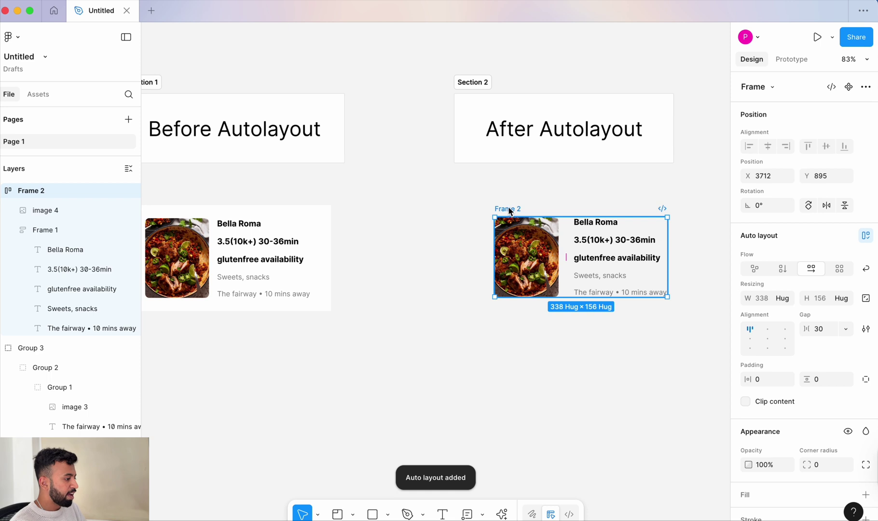
drag(509, 211, 493, 211)
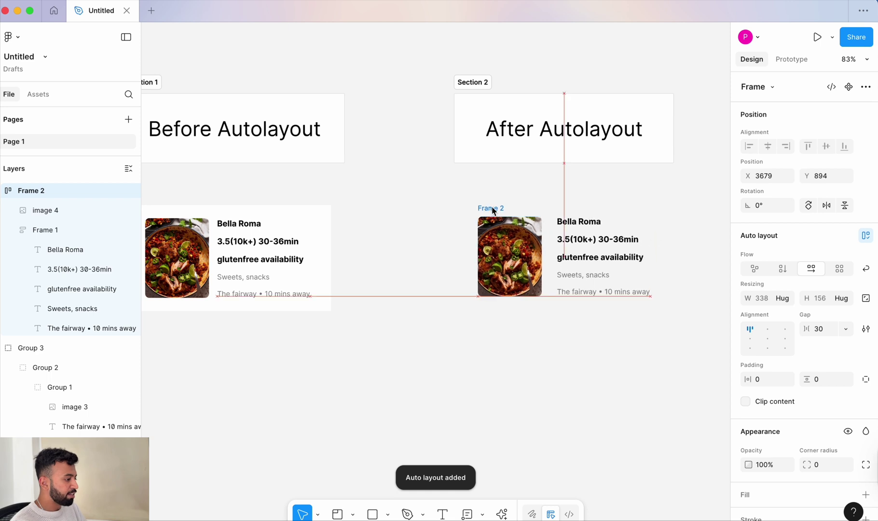
Step: Set the outer auto layout frame's horizontal and vertical padding to 32
click(768, 382)
text(32)
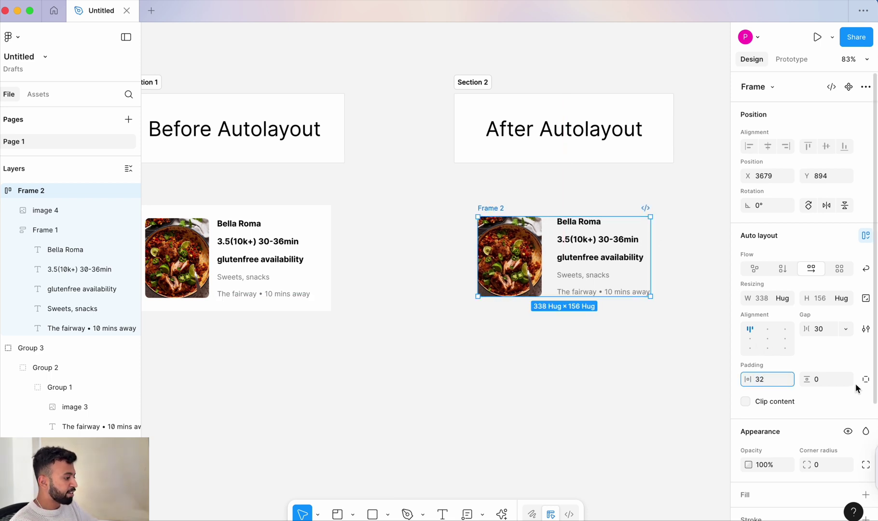
click(833, 383)
text(32)
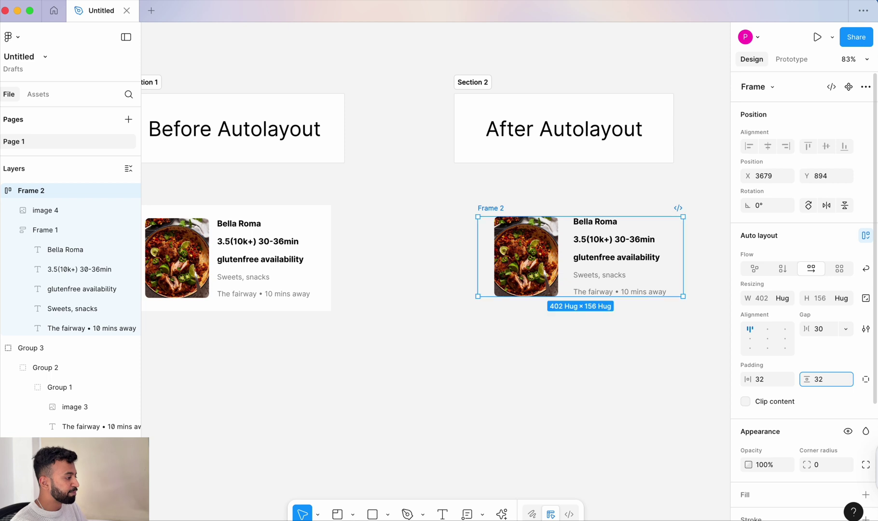
key(Return)
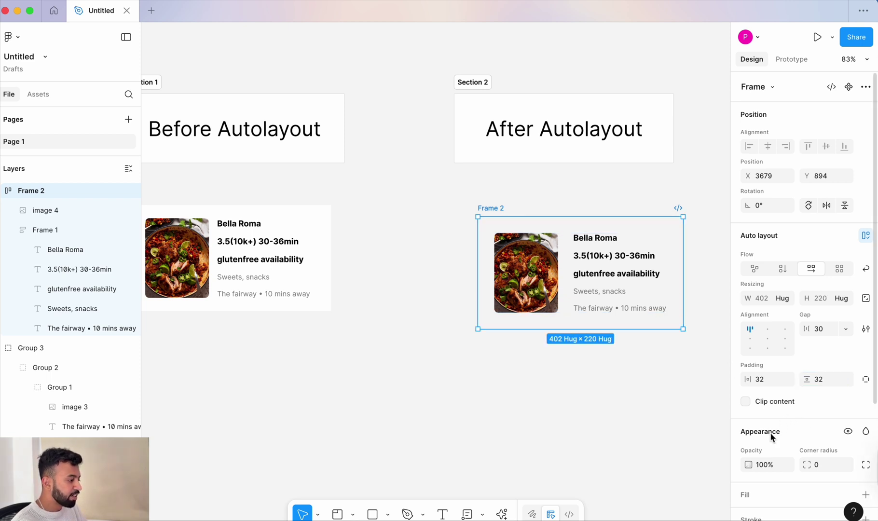
Step: Add a white FFFFFF fill to the outer auto layout frame
scroll(770, 432, down, 2)
click(866, 436)
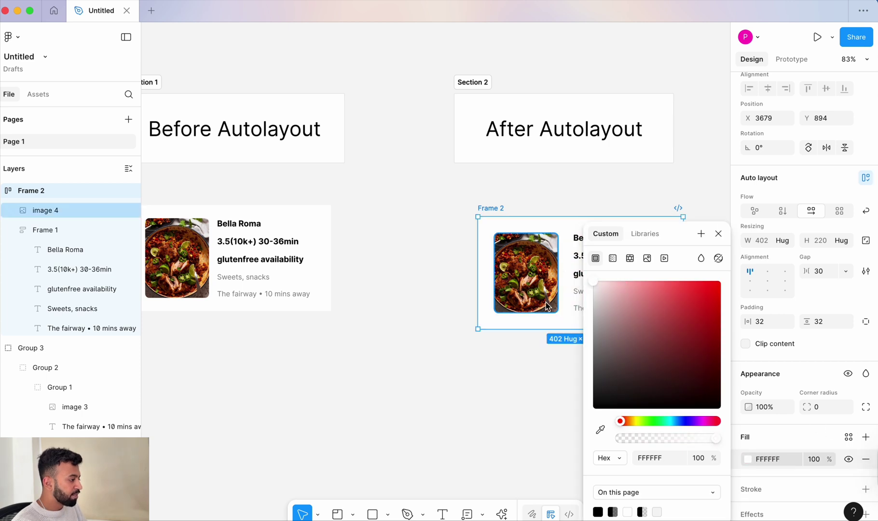
click(509, 370)
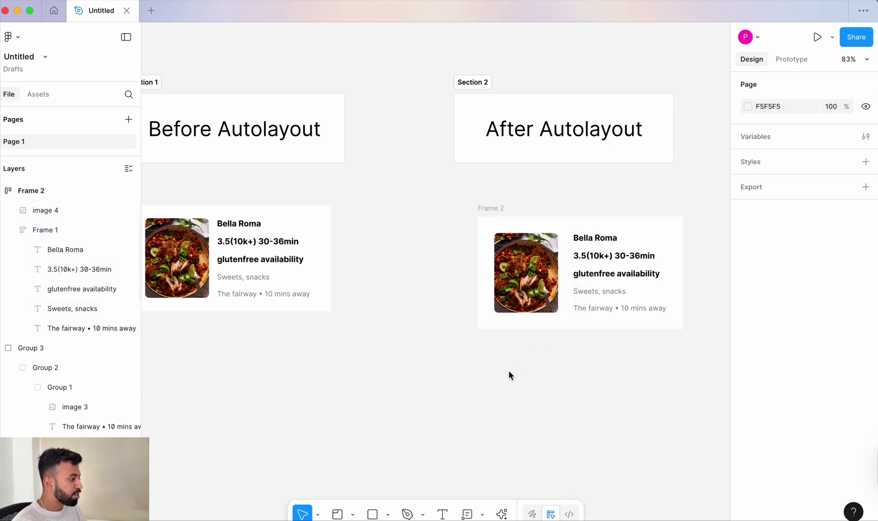
Step: Turn on wrapping for the auto layout card and widen it to about 444
click(495, 213)
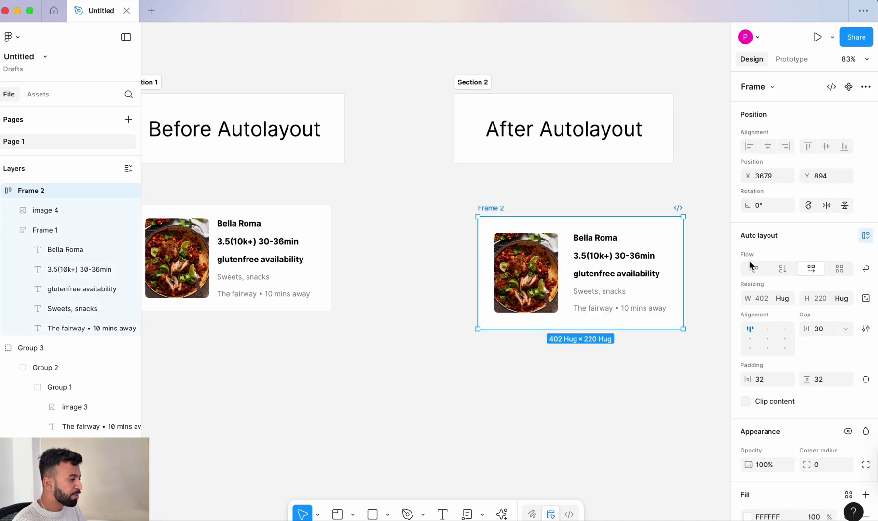
click(867, 269)
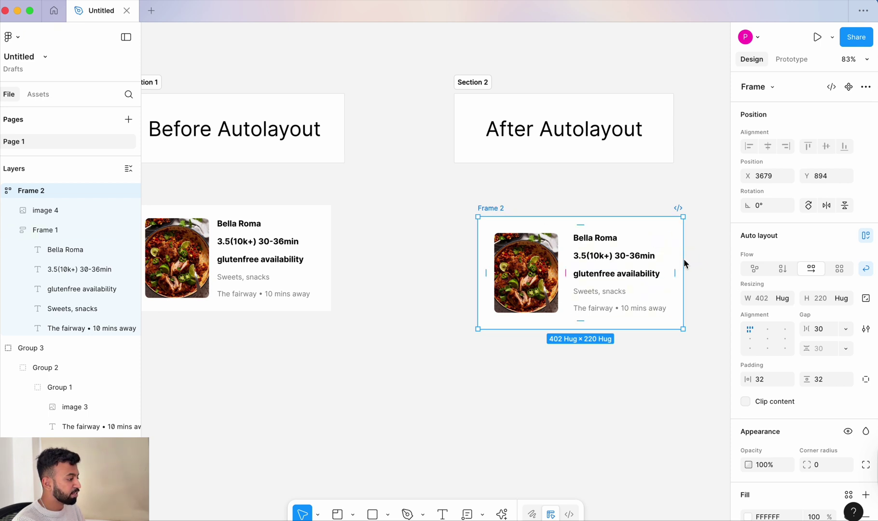
drag(684, 264, 704, 273)
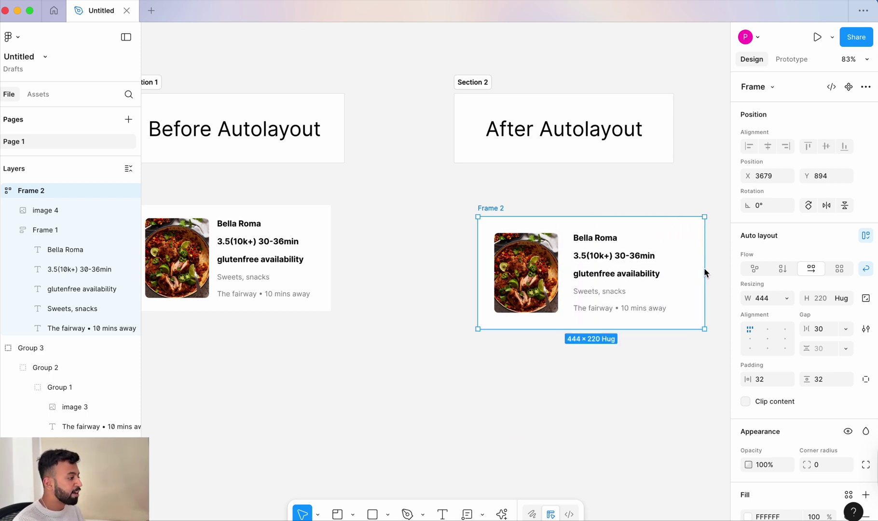
Step: Widen the grouped card under "Before Autolayout" to about 431
scroll(502, 263, left, 5)
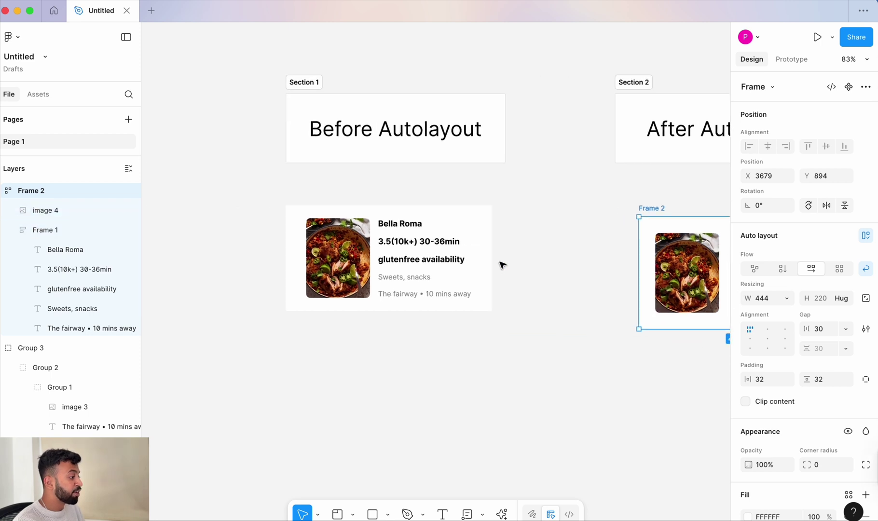
click(299, 205)
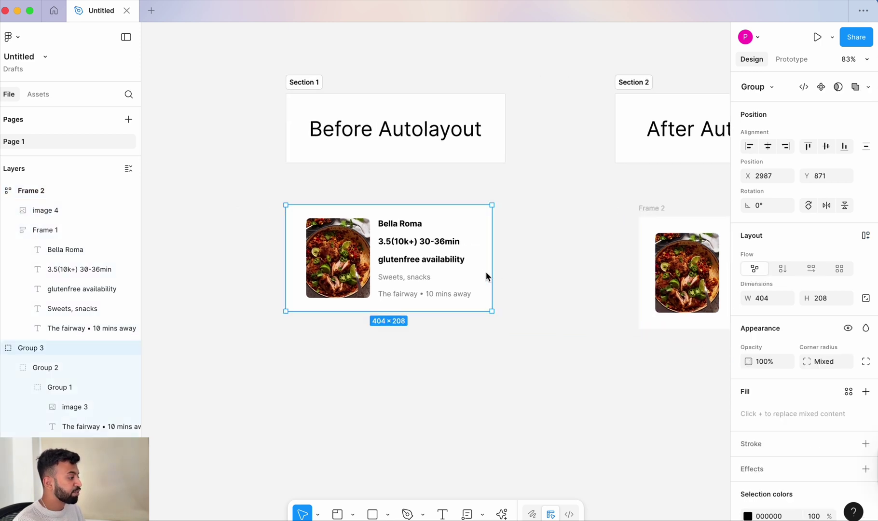
mouse_move(492, 271)
mouse_down()
mouse_move(356, 274)
mouse_move(488, 293)
mouse_move(351, 289)
mouse_move(519, 280)
mouse_move(504, 280)
mouse_up()
Step: Compare the resized grouped card with the auto layout card, checking the image and text spacing in each
scroll(506, 280, right, 5)
scroll(508, 280, right, 1)
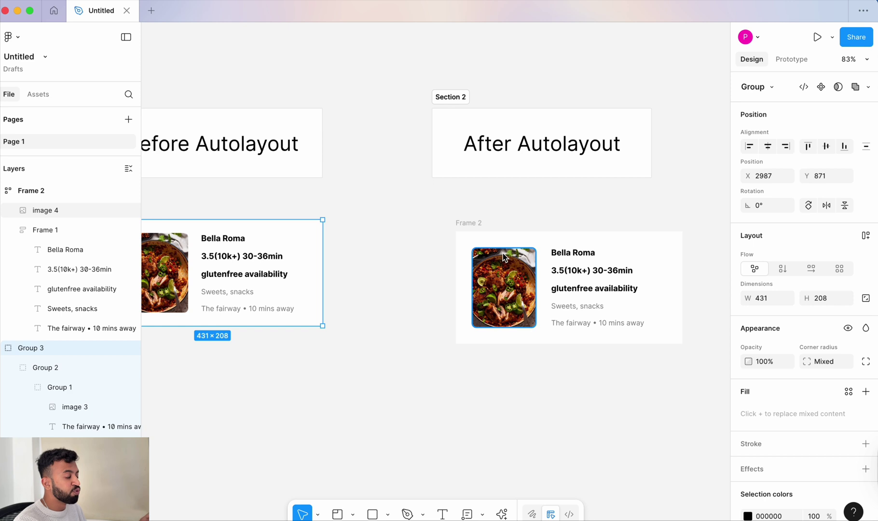
scroll(391, 241, left, 2)
scroll(390, 240, left, 3)
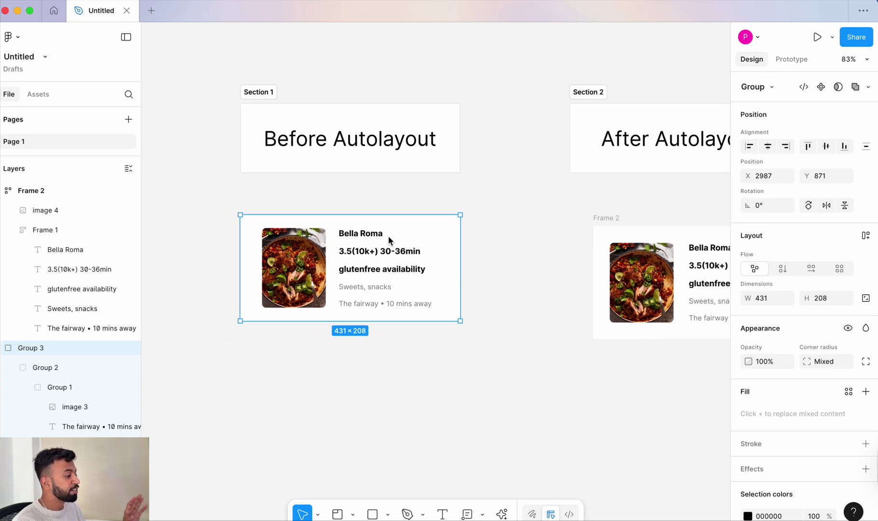
scroll(457, 247, right, 2)
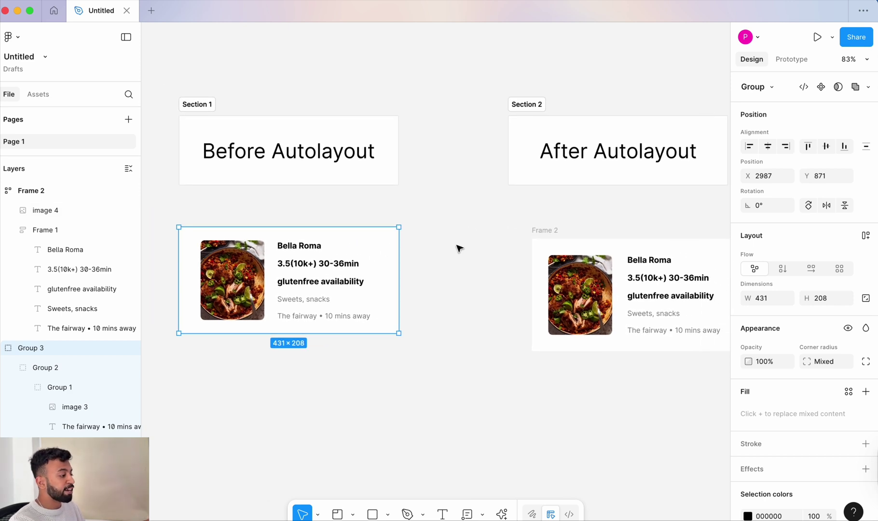
scroll(458, 248, right, 3)
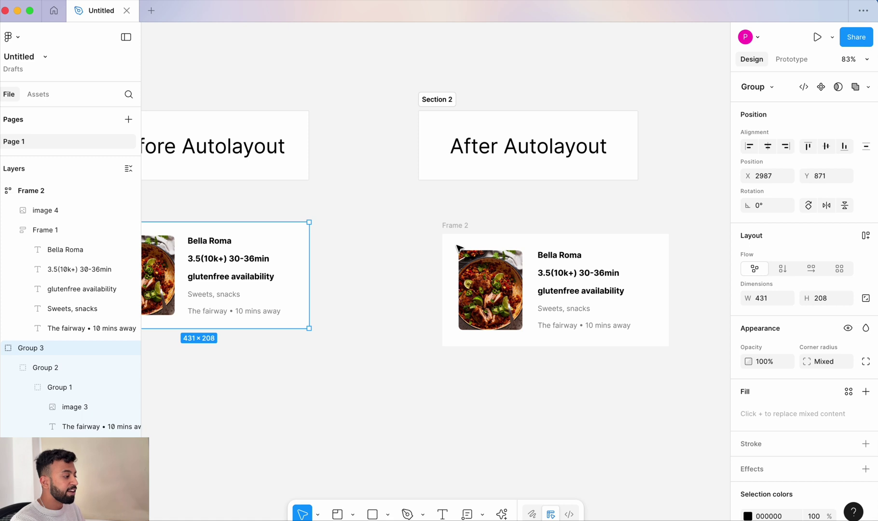
scroll(458, 247, left, 1)
scroll(459, 249, right, 3)
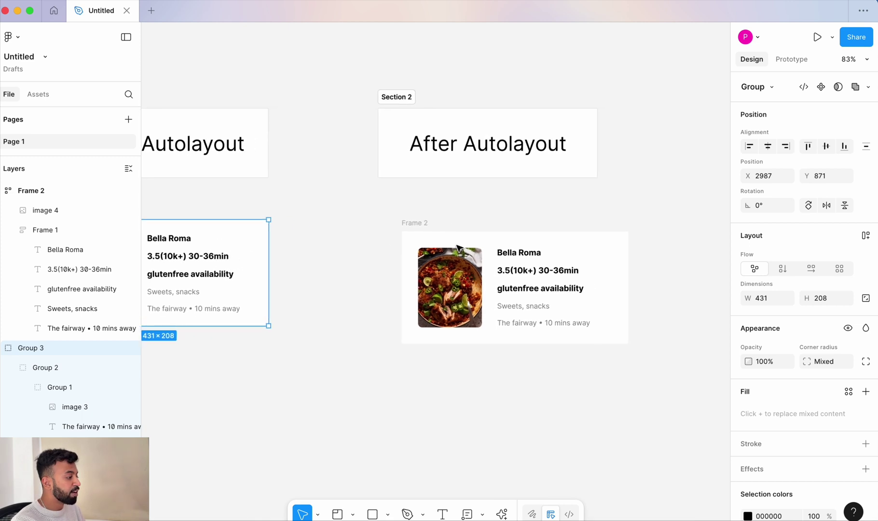
scroll(440, 243, up, 5)
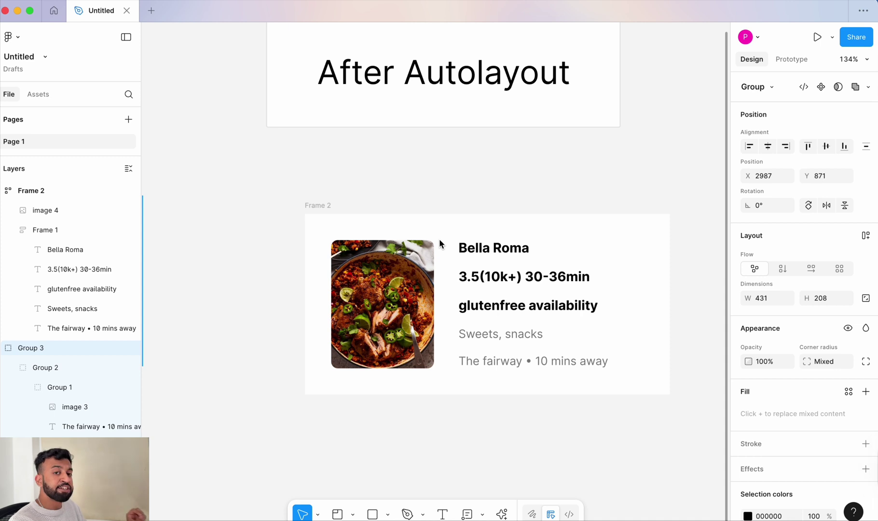
scroll(440, 243, right, 2)
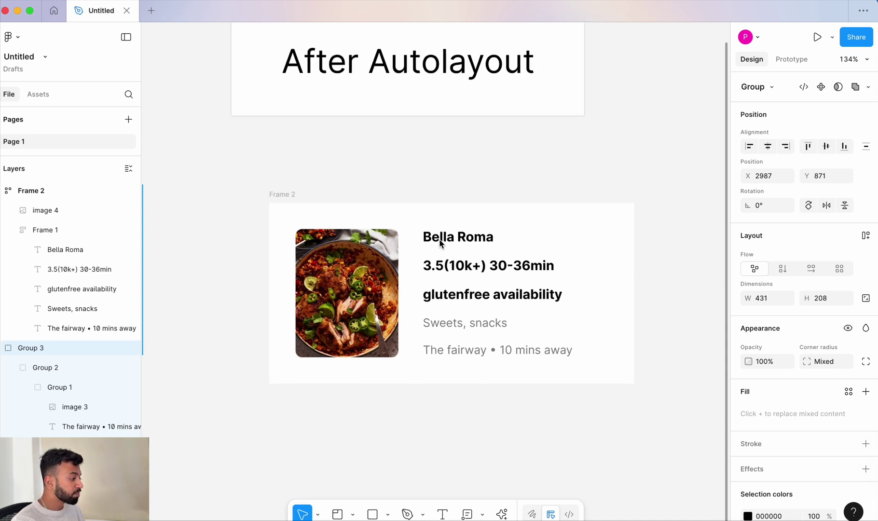
Step: Set the auto layout card's gap to 16 and its corner radius to 8
click(410, 359)
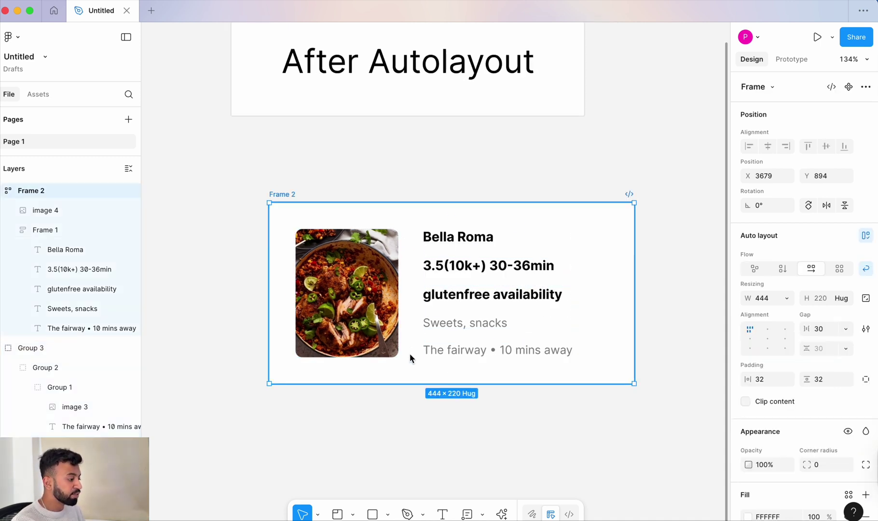
click(822, 330)
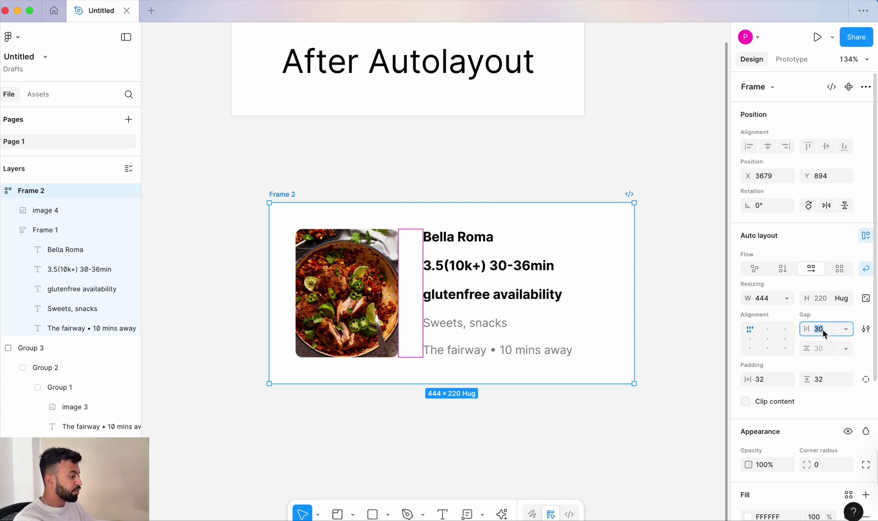
text(16)
key(Return)
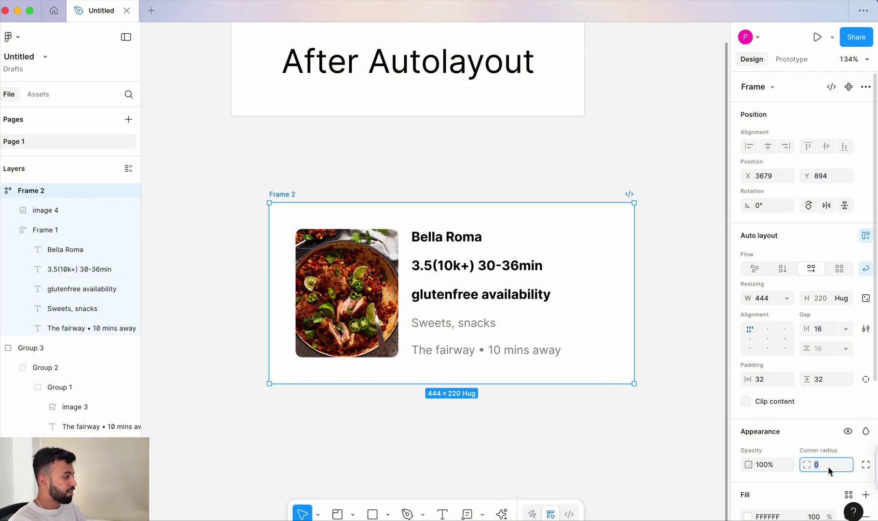
text(8)
key(Return)
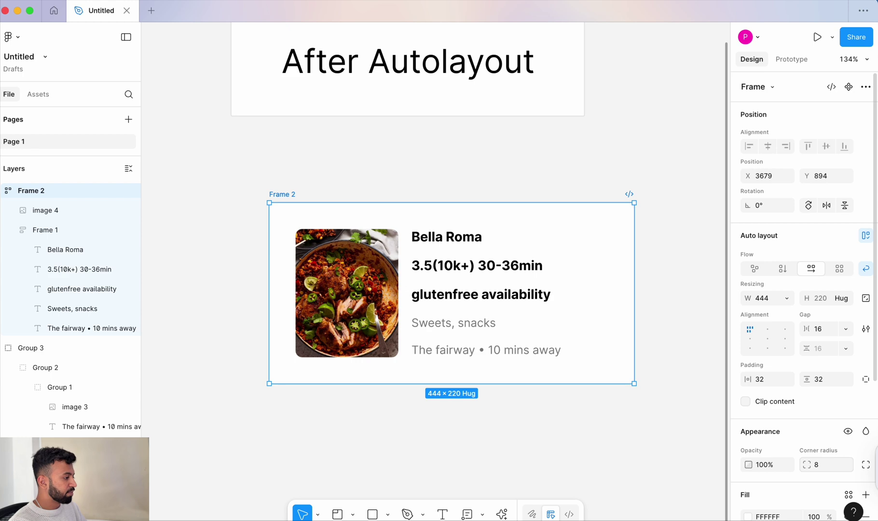
click(596, 434)
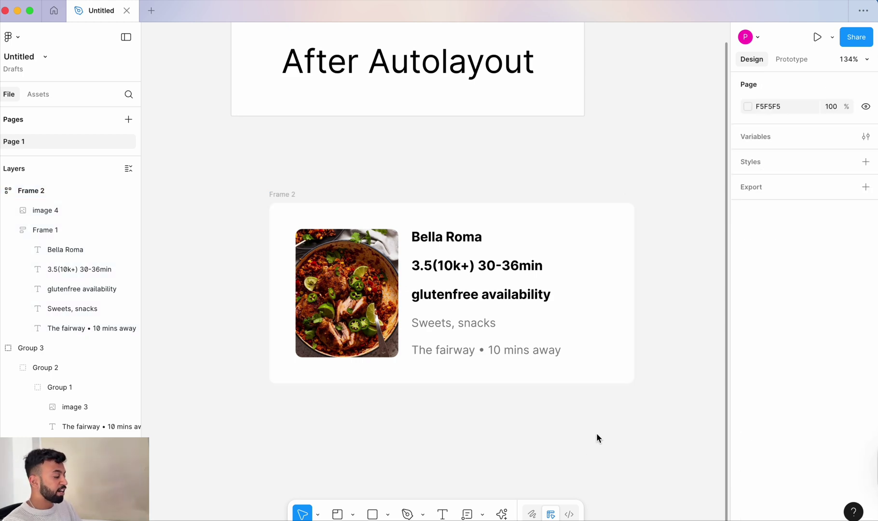
Step: Add a text layer reading "Button" below the grouped card under "Before Autolayout"
scroll(510, 366, down, 2)
scroll(511, 366, left, 6)
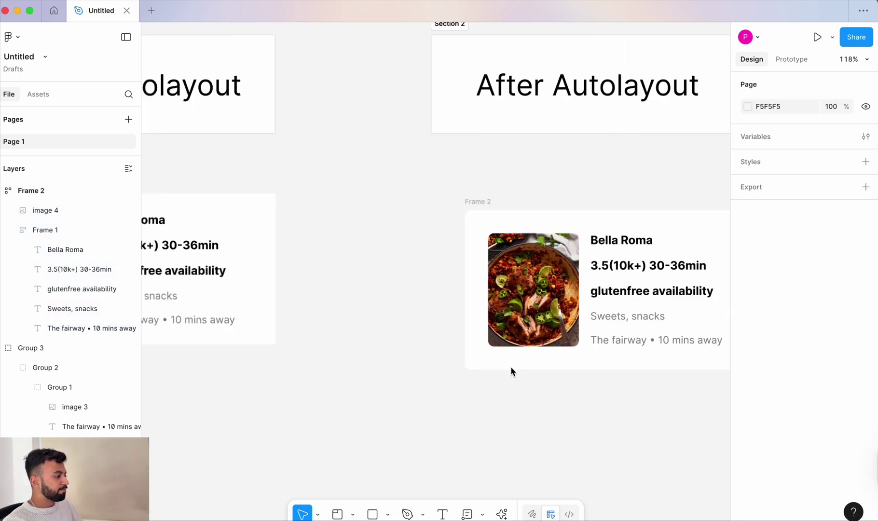
scroll(510, 366, down, 2)
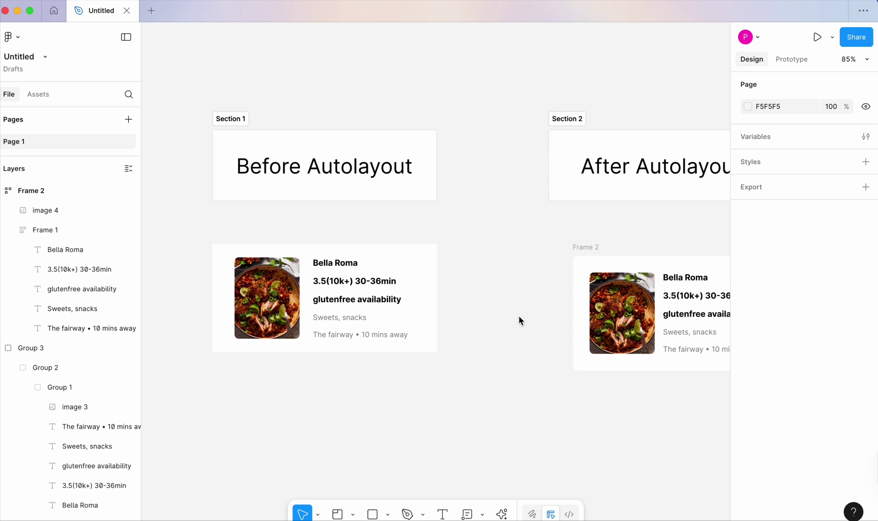
scroll(519, 317, down, 2)
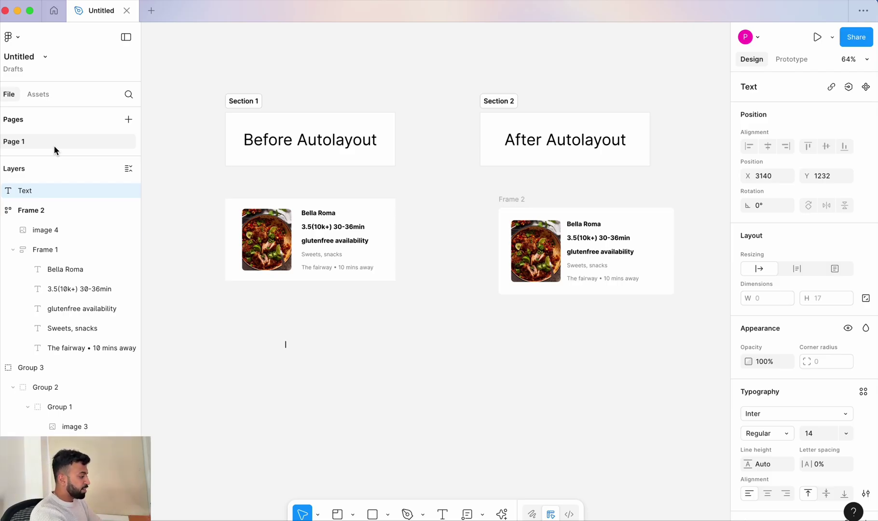
text(T)
key(BackSpace)
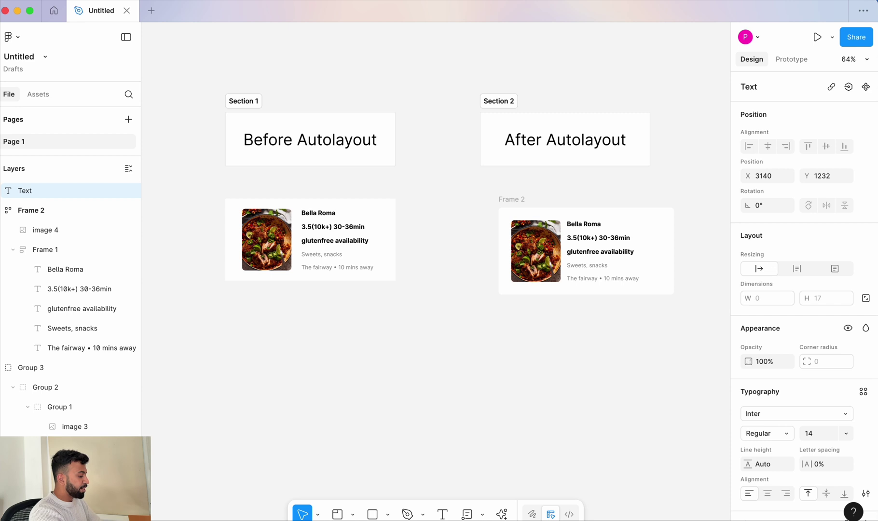
text(Button)
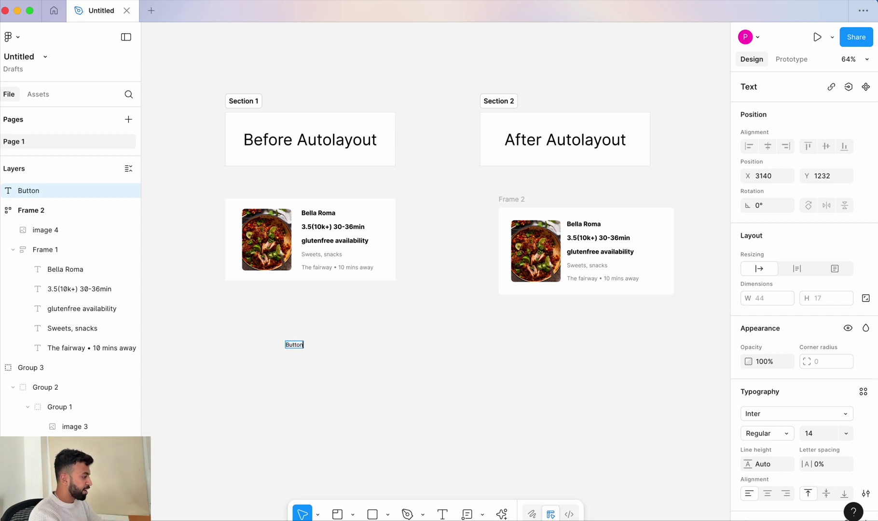
key(Escape)
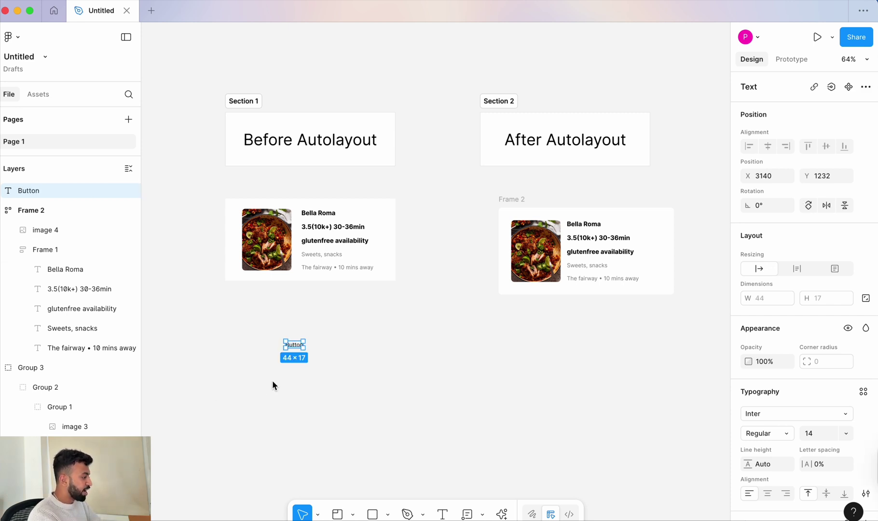
Step: Draw a rectangle about 118 × 42 beside the Button text and place the text in front of it, near its middle
scroll(272, 380, up, 5)
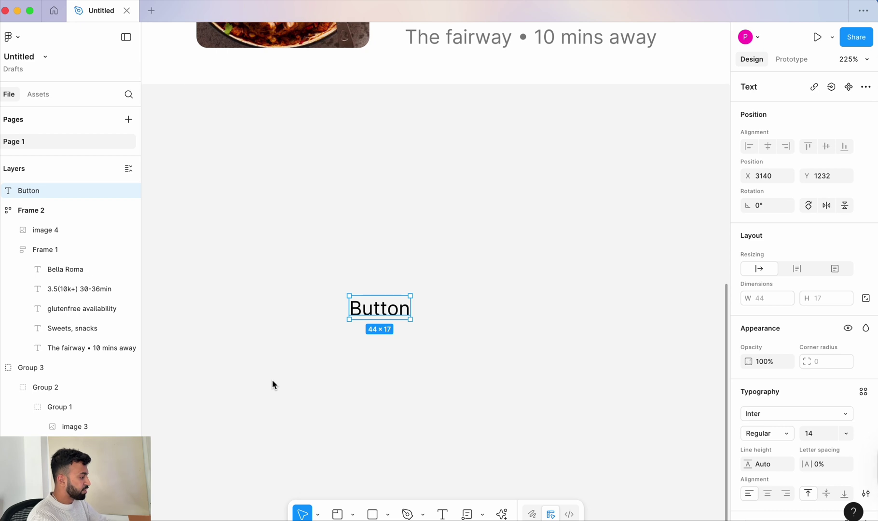
key(r)
mouse_move(450, 286)
mouse_down()
mouse_move(540, 349)
mouse_move(614, 344)
mouse_up()
drag(391, 313, 545, 317)
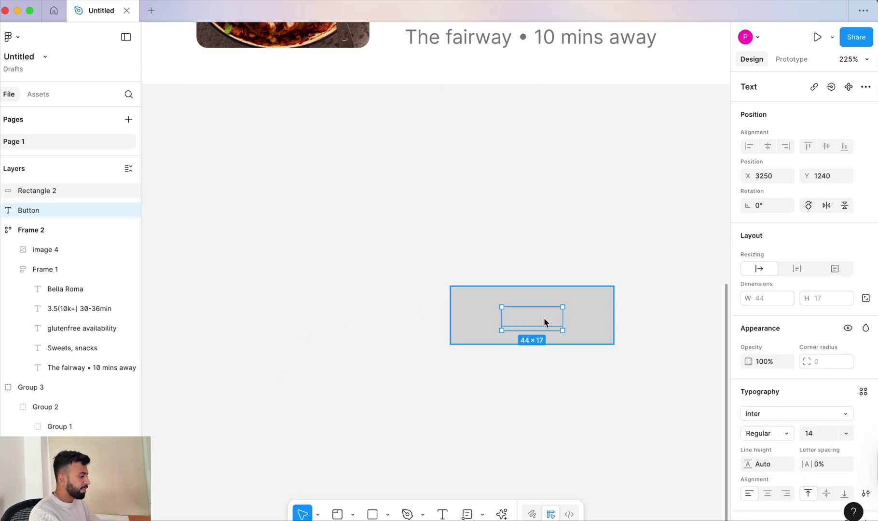
click(588, 393)
Step: Align the Button text and rectangle on their vertical centers and group them
drag(603, 381, 419, 275)
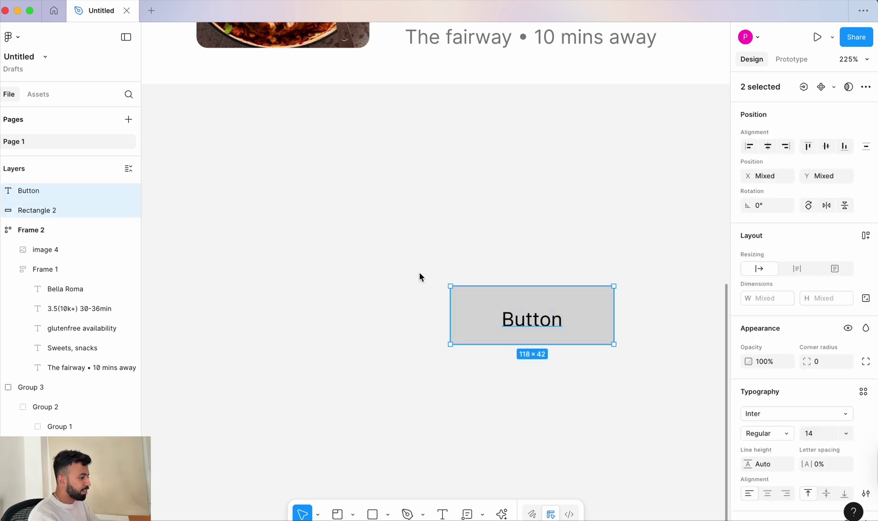
click(825, 146)
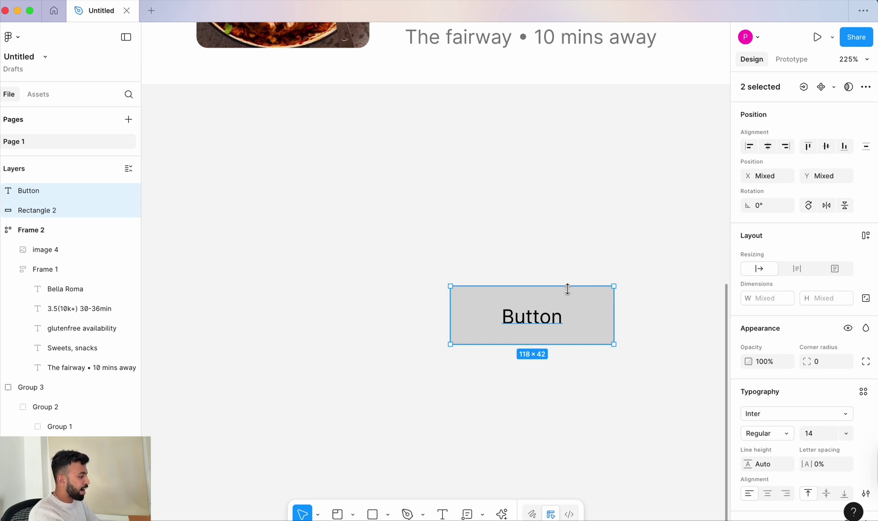
key(super+g)
Step: Recolor the grouped button with white FFFFFF text and a blue 4E63FF background
scroll(601, 332, down, 3)
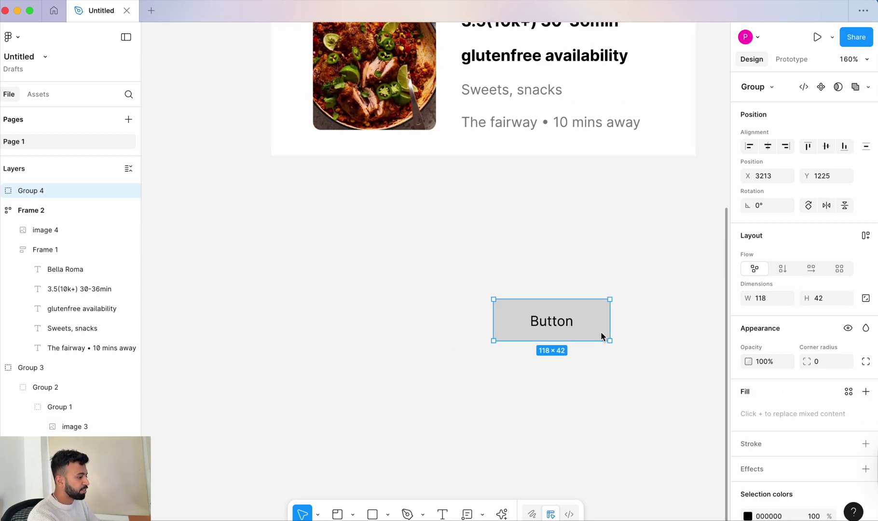
scroll(782, 462, down, 2)
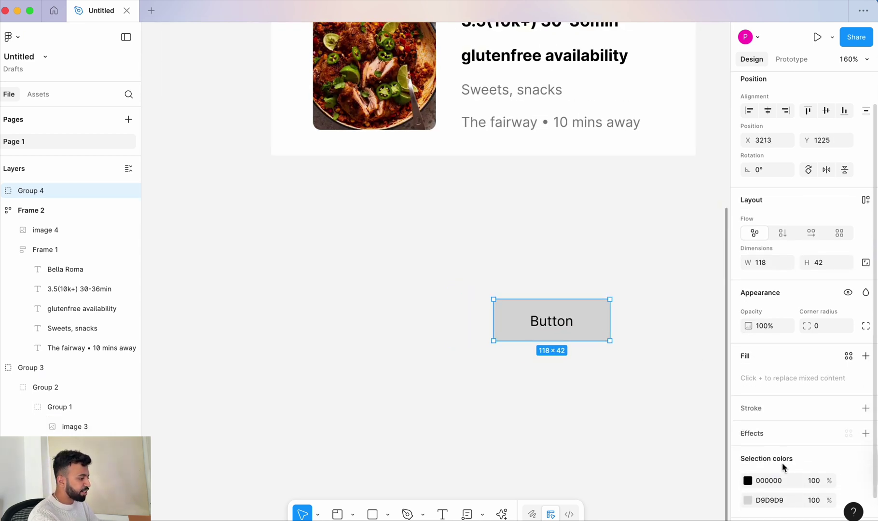
click(748, 481)
drag(668, 360, 535, 245)
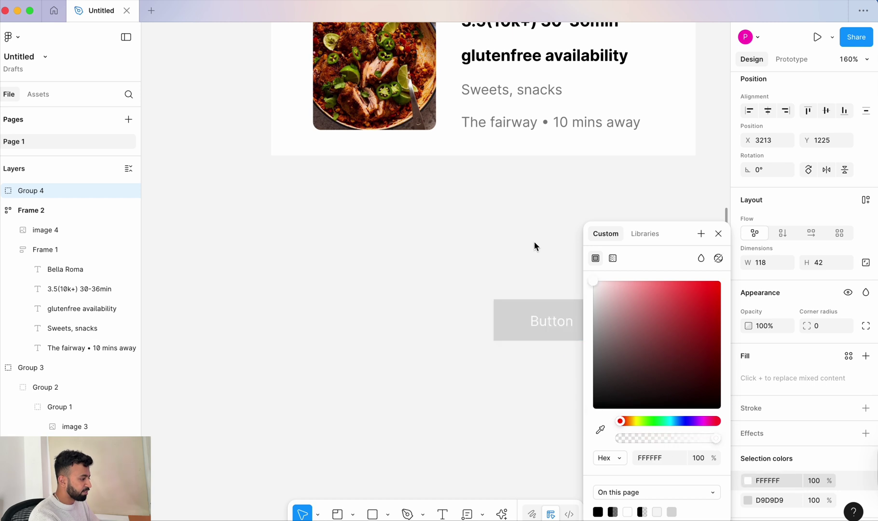
click(748, 500)
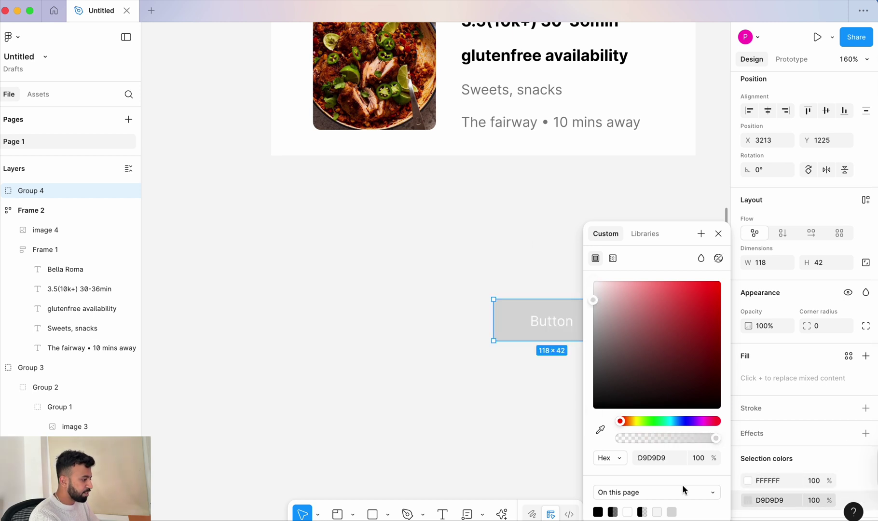
click(682, 421)
click(681, 282)
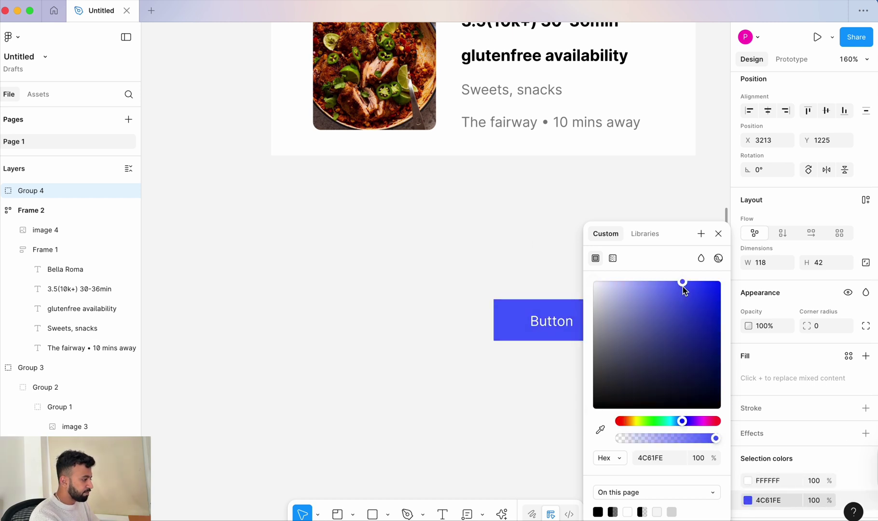
click(418, 304)
Step: Narrow the grouped button to a width of about 97 to test how it resizes
scroll(417, 304, right, 4)
click(438, 303)
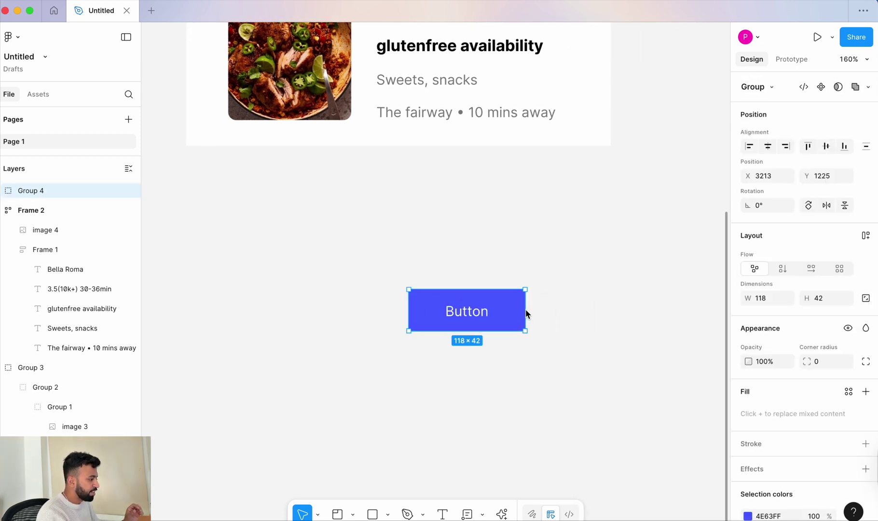
drag(525, 314, 506, 317)
Step: Add a second text layer reading "Button" below the auto layout card under "After Autolayout"
scroll(505, 315, right, 10)
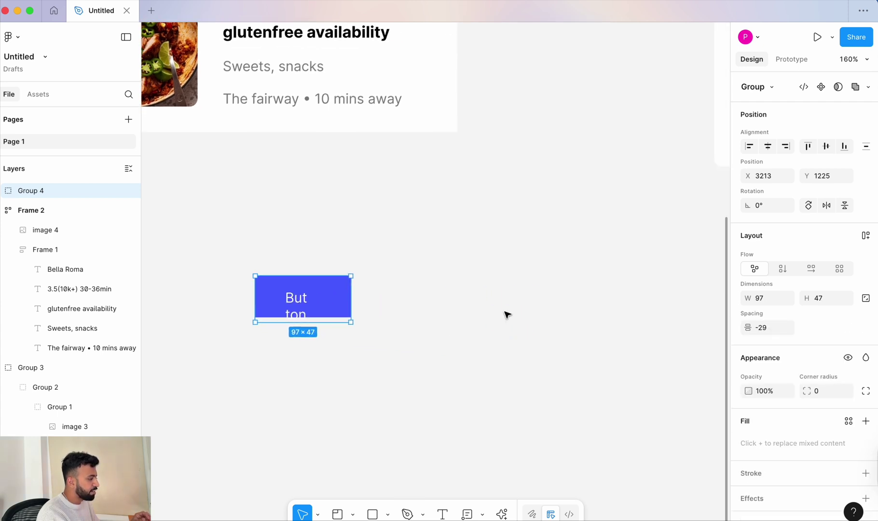
scroll(505, 318, down, 3)
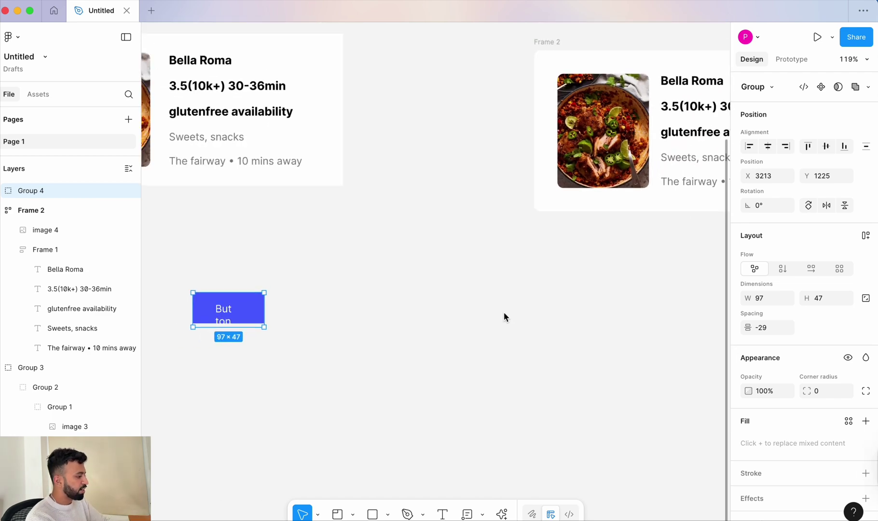
key(t)
click(623, 307)
text(B)
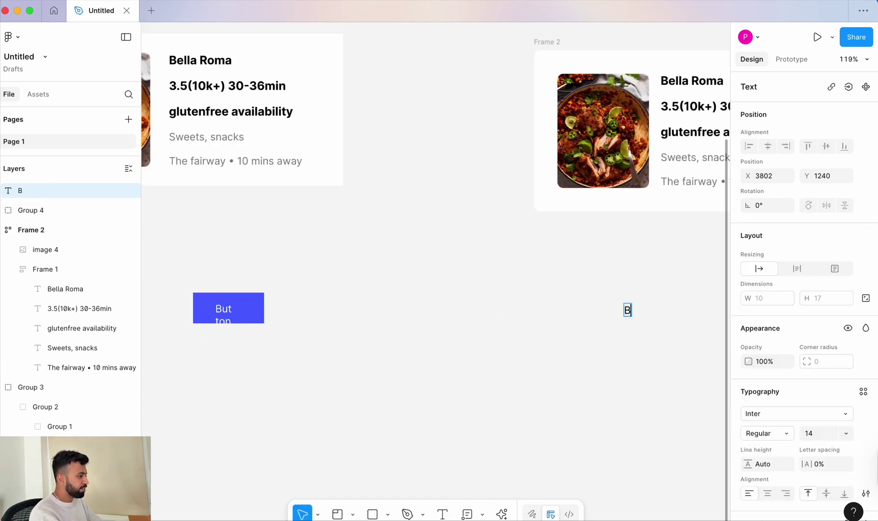
scroll(624, 304, left, 3)
scroll(624, 303, down, 3)
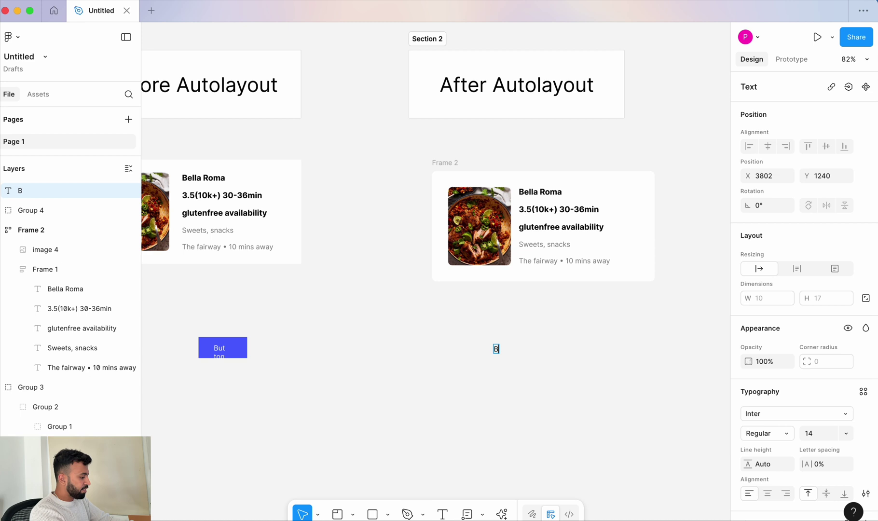
text(utton)
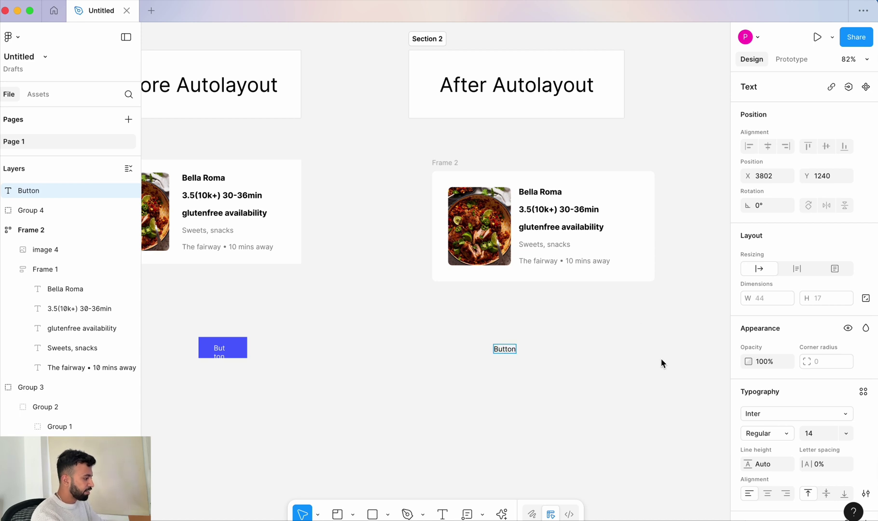
Step: Finish editing the new Button text and wrap it in an auto layout frame
scroll(564, 391, up, 5)
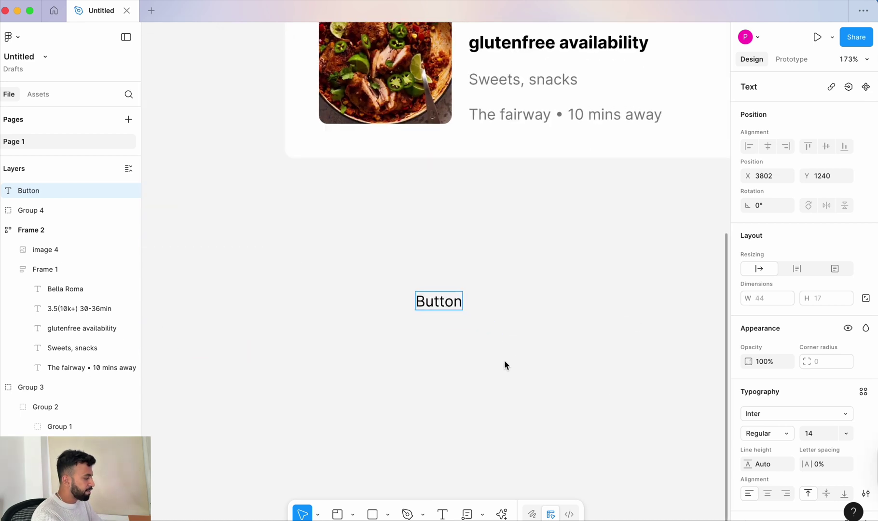
scroll(478, 335, up, 5)
scroll(469, 350, down, 1)
scroll(470, 351, down, 2)
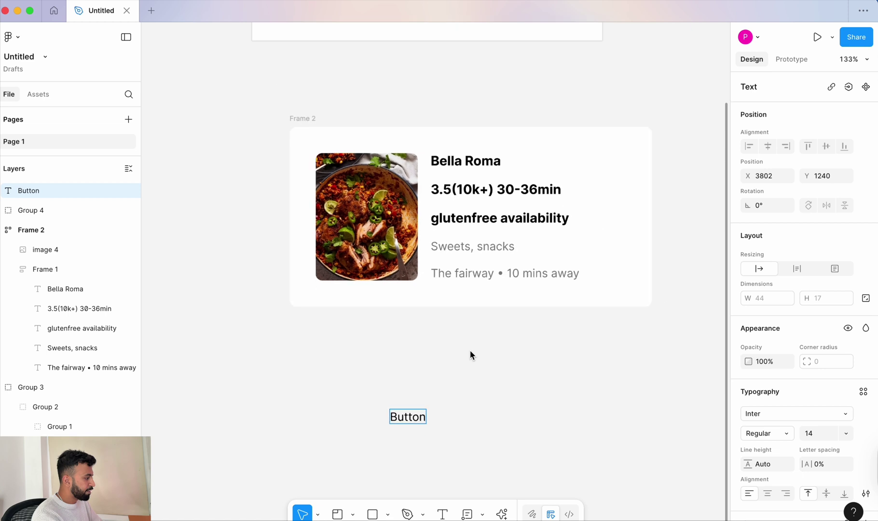
scroll(470, 351, down, 4)
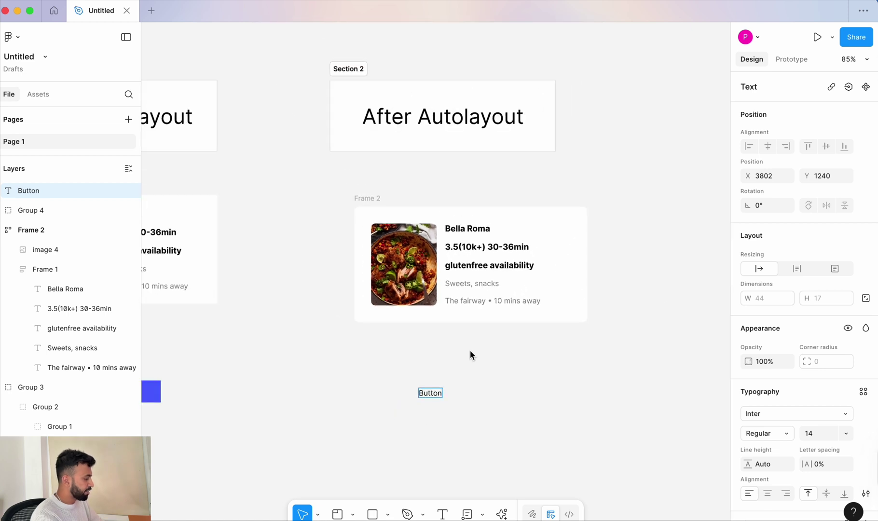
key(Escape)
key(shift+a)
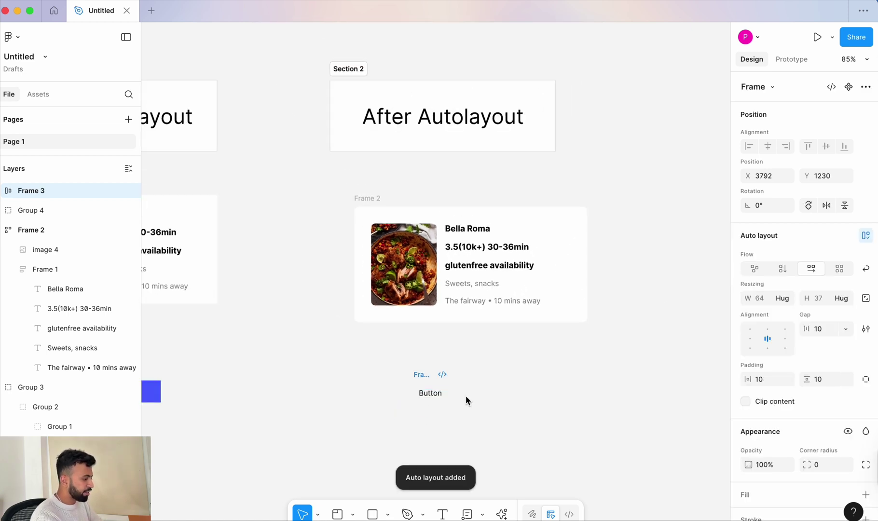
Step: Give the auto layout button a blue 4E63FF fill and change its text color to white FFFFFF
scroll(774, 436, down, 3)
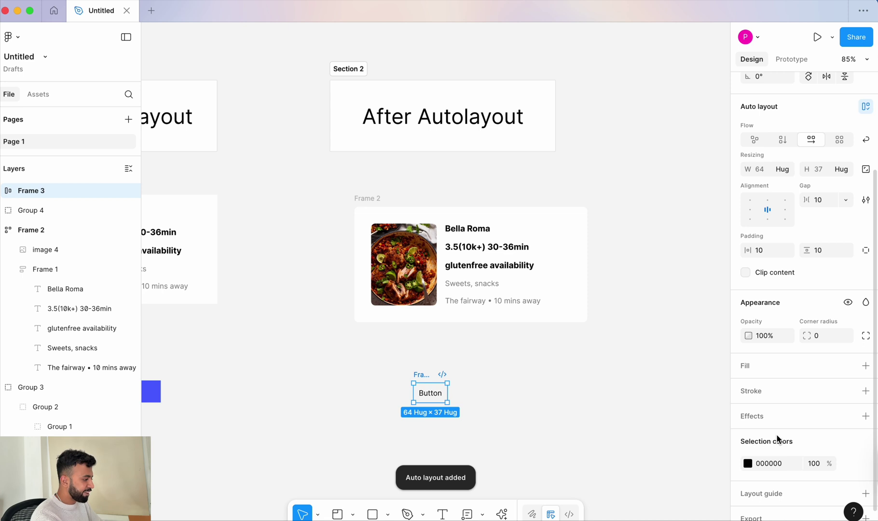
click(865, 366)
click(674, 513)
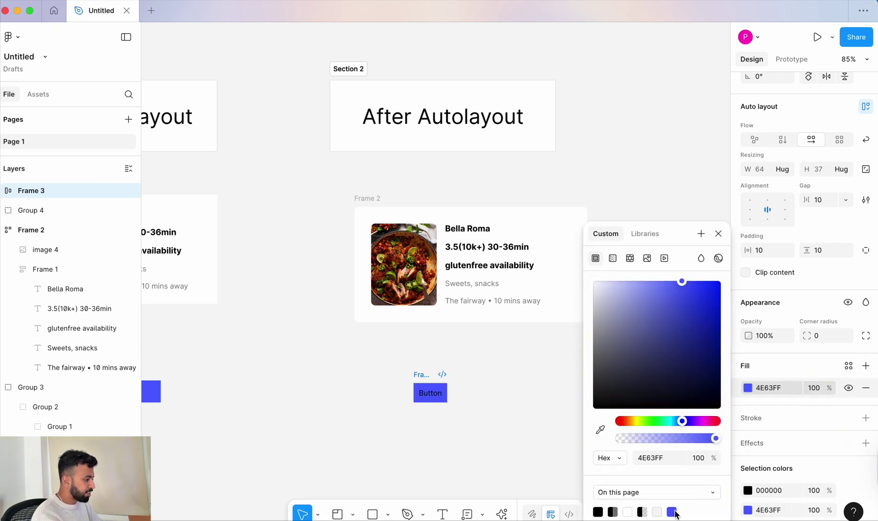
click(748, 491)
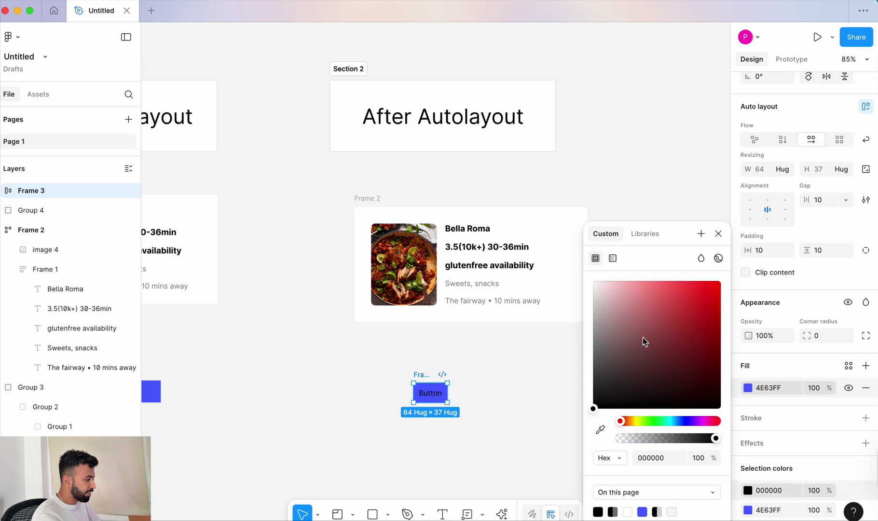
drag(642, 338, 550, 264)
Step: Set the auto layout button's horizontal padding to 16 and vertical padding to 8
scroll(410, 423, up, 5)
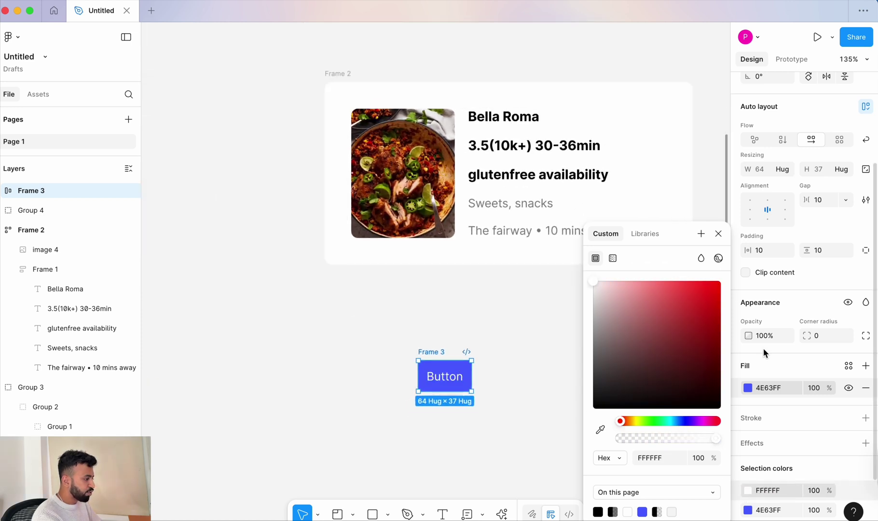
click(771, 251)
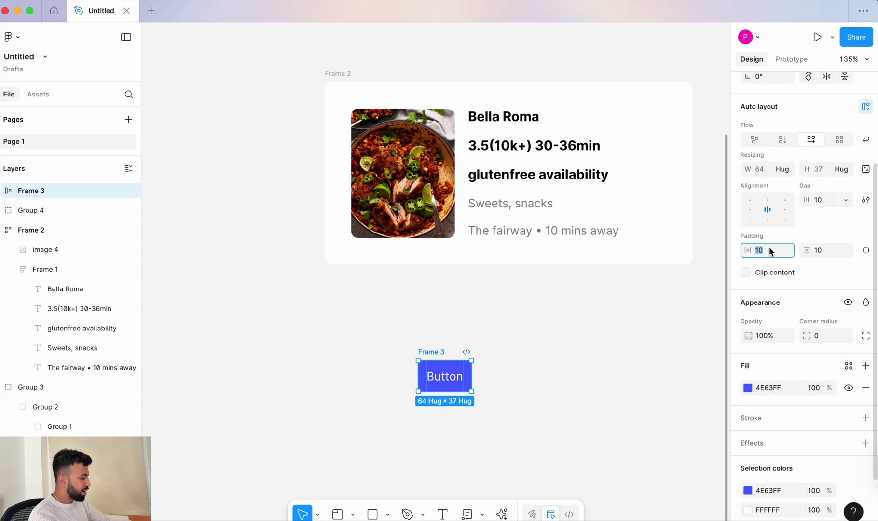
text(16)
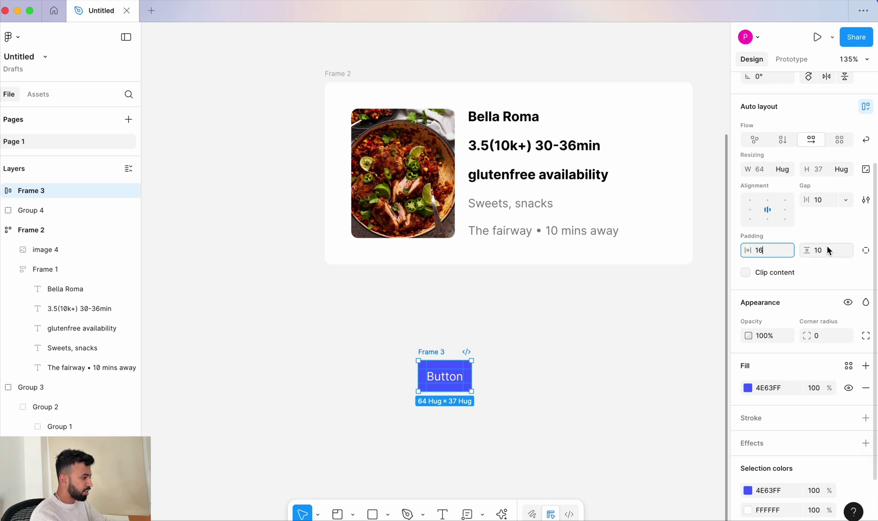
click(831, 251)
text(8)
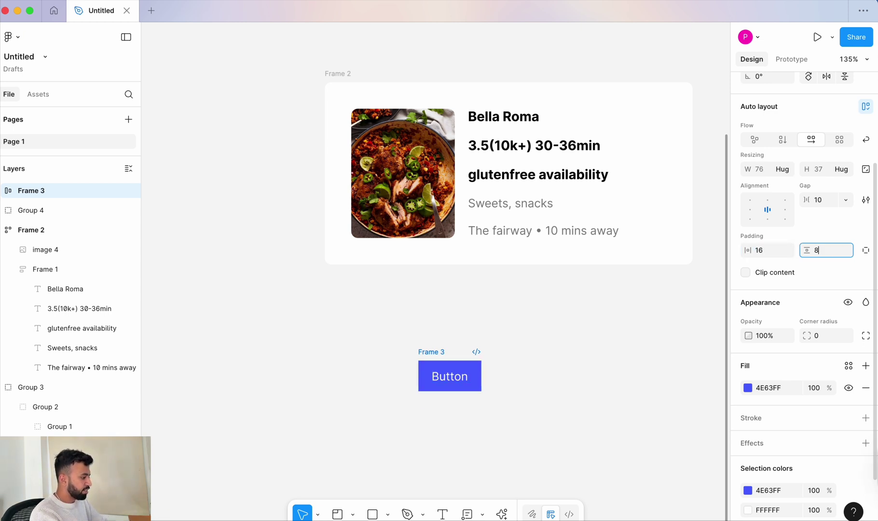
key(Return)
Step: Extend the auto layout button's label to read "Button Butoon" to test how the frame adapts to longer text
double_click(463, 380)
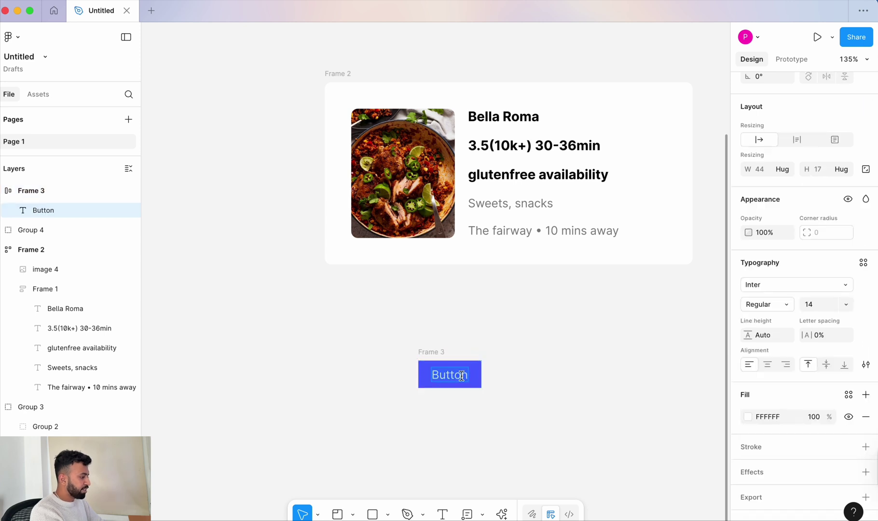
click(463, 380)
text(Butoon)
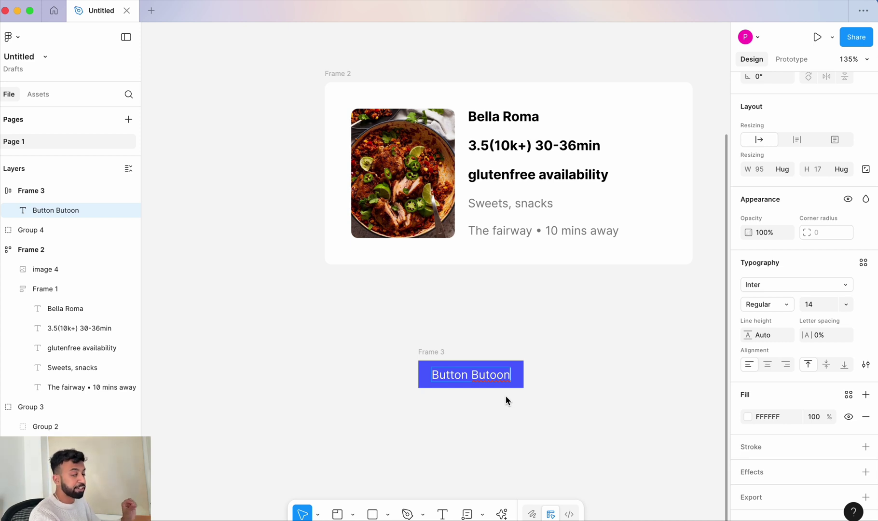
ctrl+scroll(475, 393, down, 3)
scroll(475, 393, left, 5)
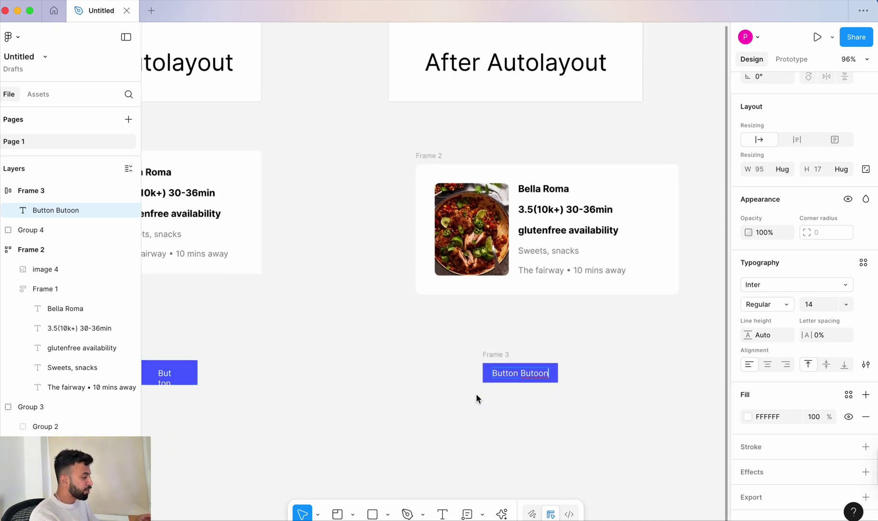
key(Escape)
Step: Lengthen the label of the grouped button under "Before Autolayout" to "Buttonbxbxnjsjs" for comparison
double_click(314, 375)
double_click(318, 381)
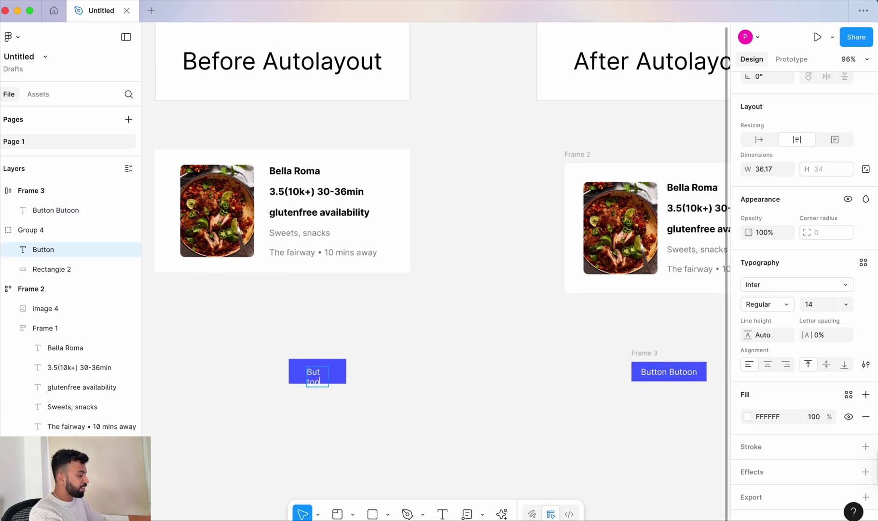
text(bxbxnj)
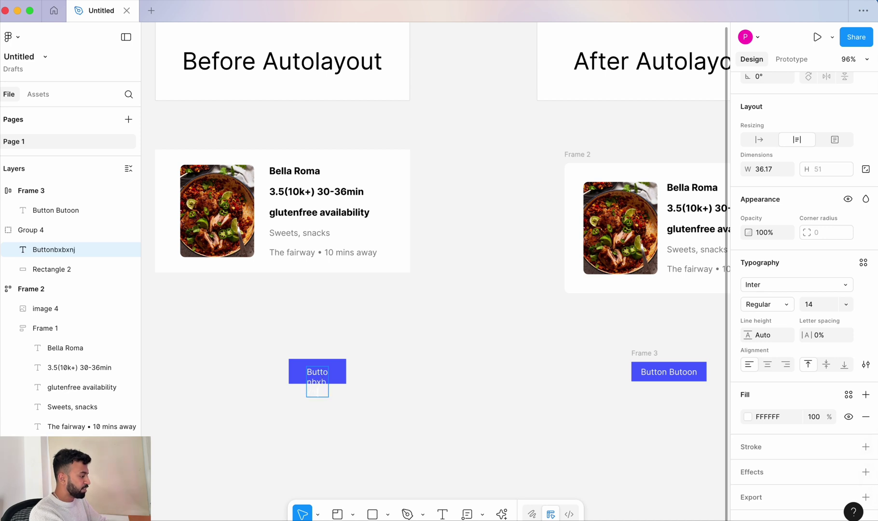
text(sjs)
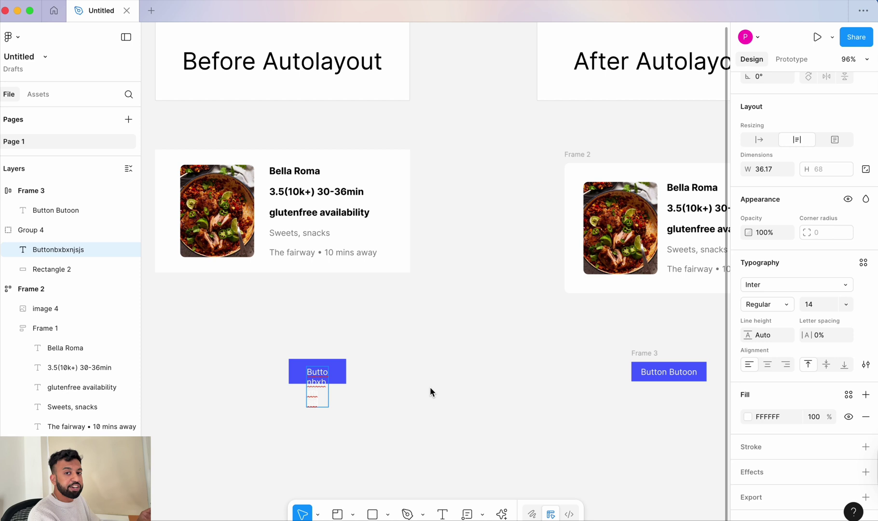
Step: Widen the auto layout button frame to 160 to test how its label behaves
scroll(431, 387, right, 4)
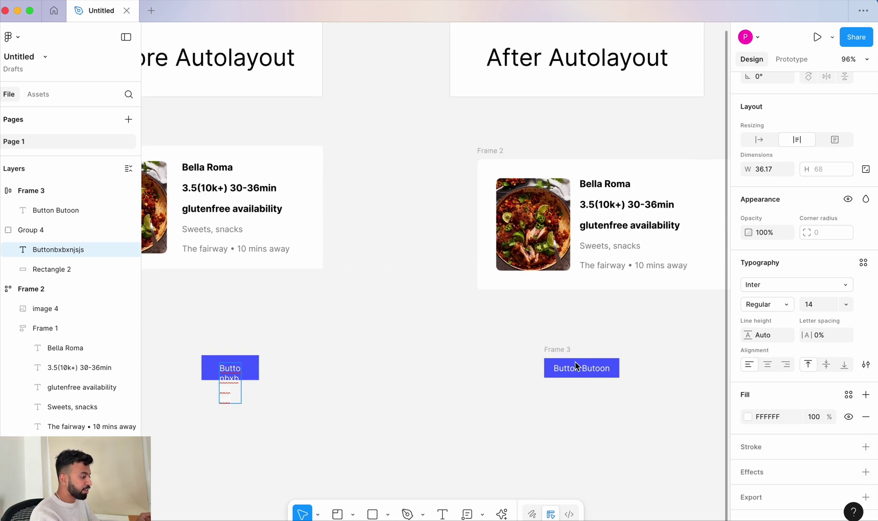
click(621, 370)
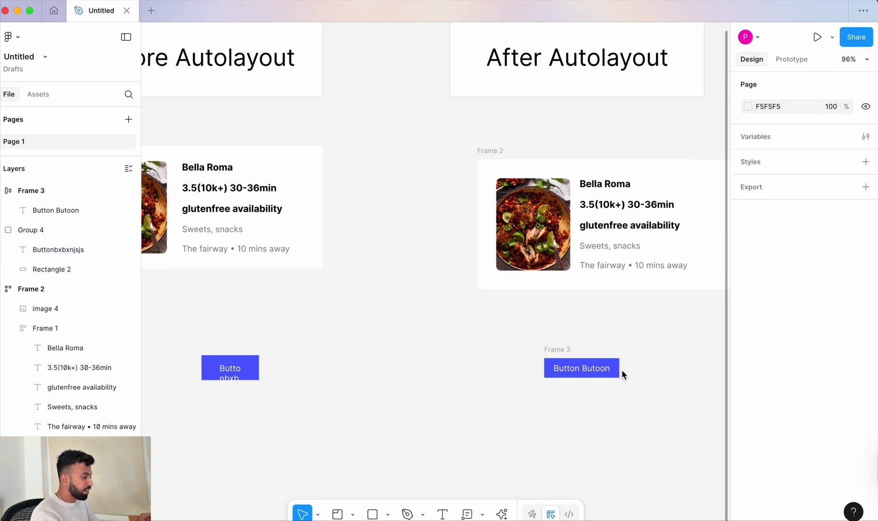
click(562, 353)
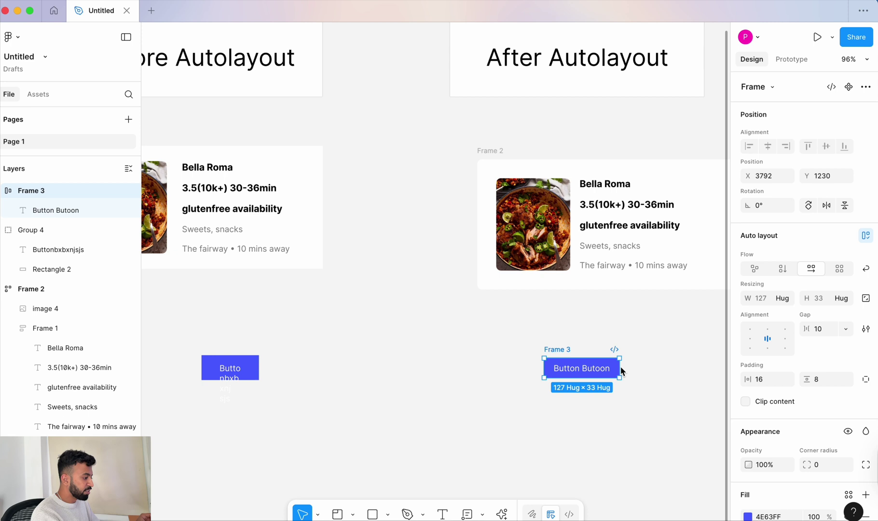
drag(620, 371, 640, 371)
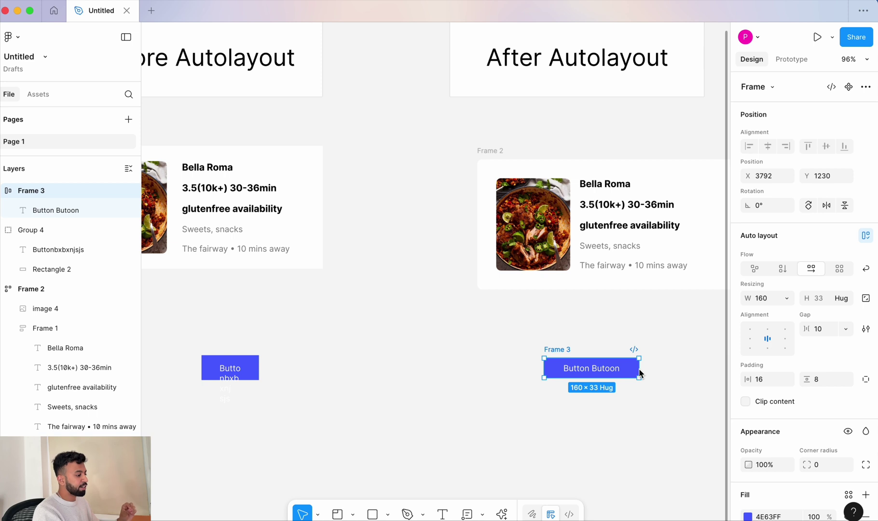
Step: Reset the auto layout button frame's width to hug its contents
click(608, 369)
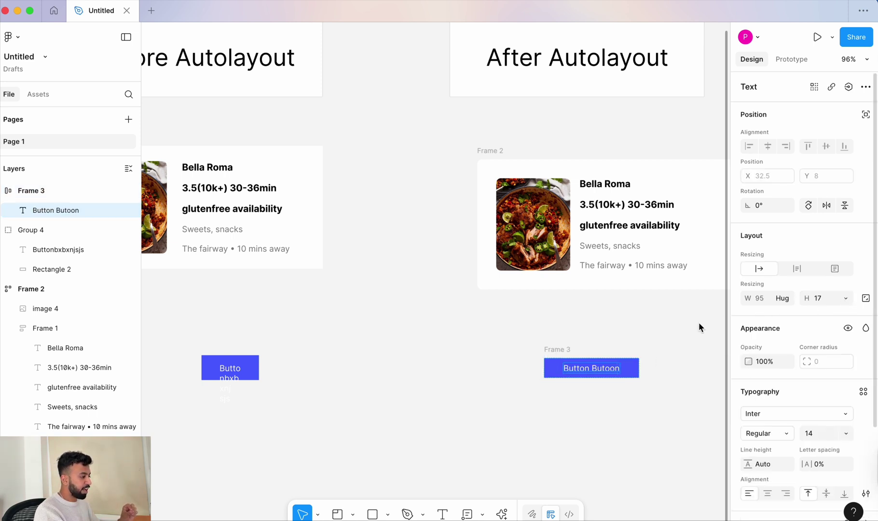
click(561, 358)
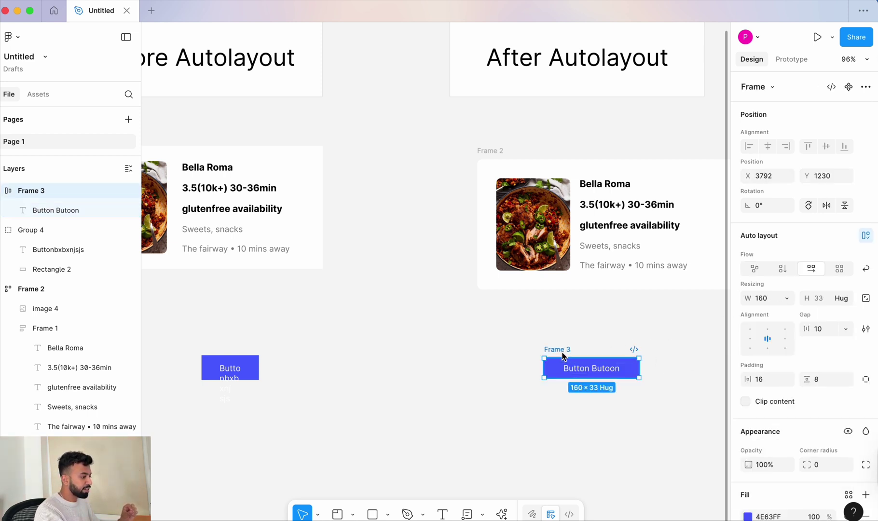
double_click(638, 371)
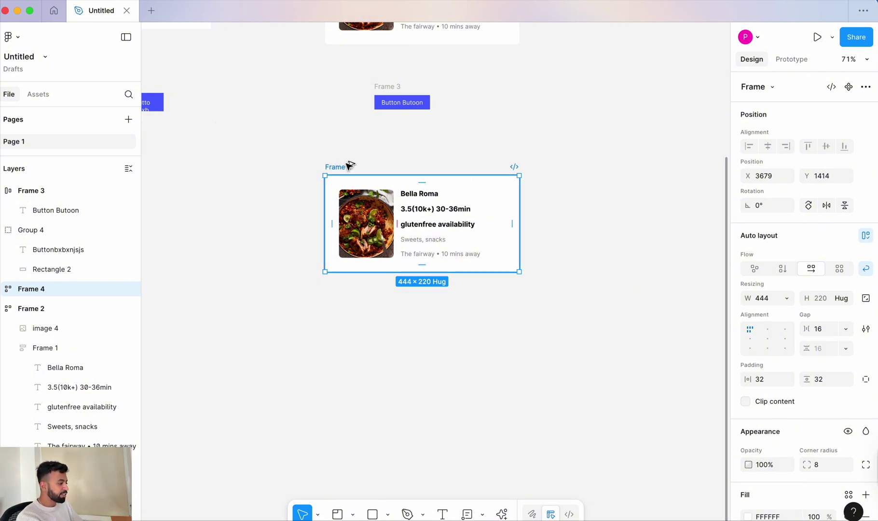
Step: Duplicate the restaurant card directly below itself and wrap both cards in a vertical auto layout frame
drag(349, 165, 354, 281)
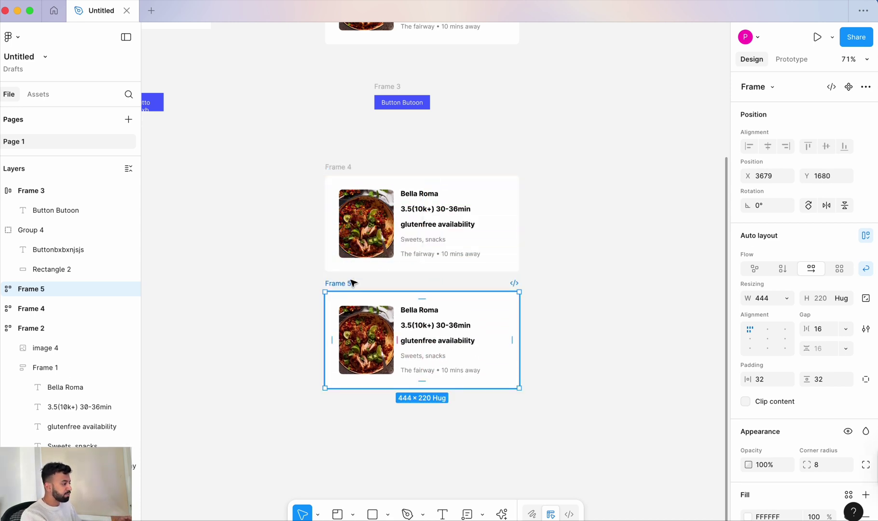
drag(531, 402, 299, 159)
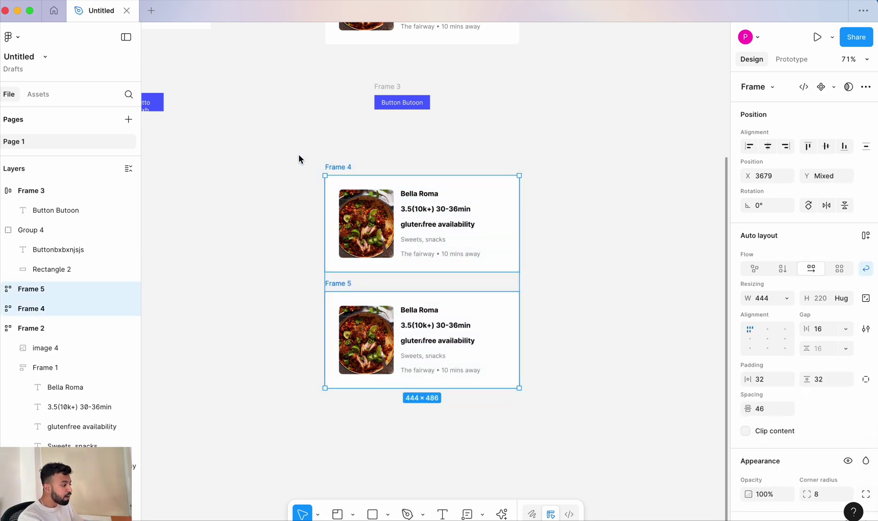
key(shift+a)
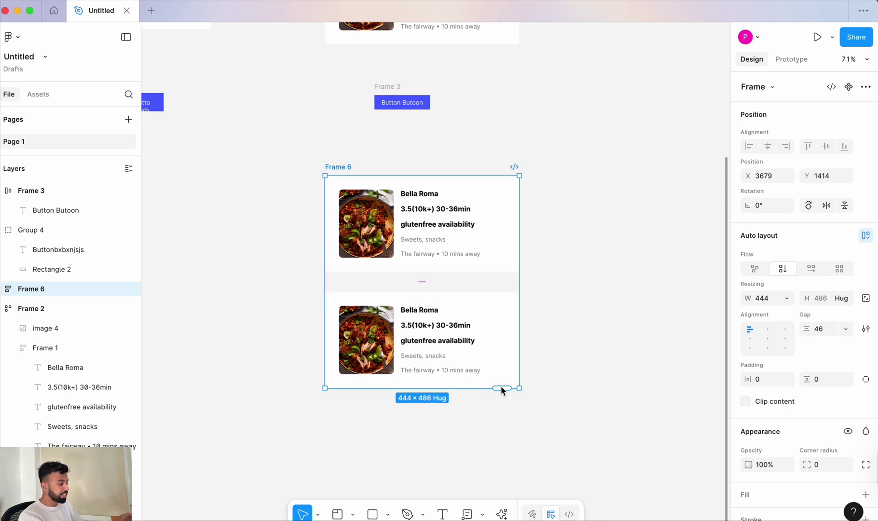
Step: Add three more duplicates of the restaurant card to the vertical auto layout list, making five cards
scroll(501, 387, up, 2)
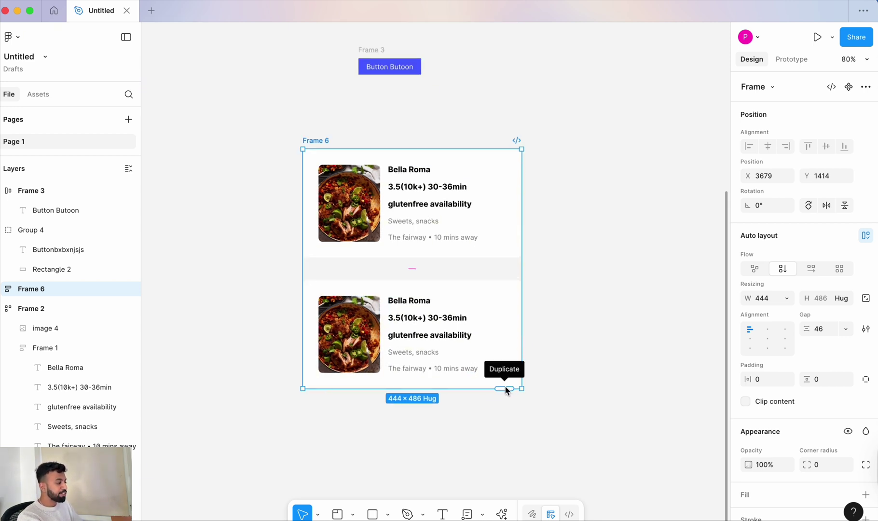
scroll(506, 390, down, 2)
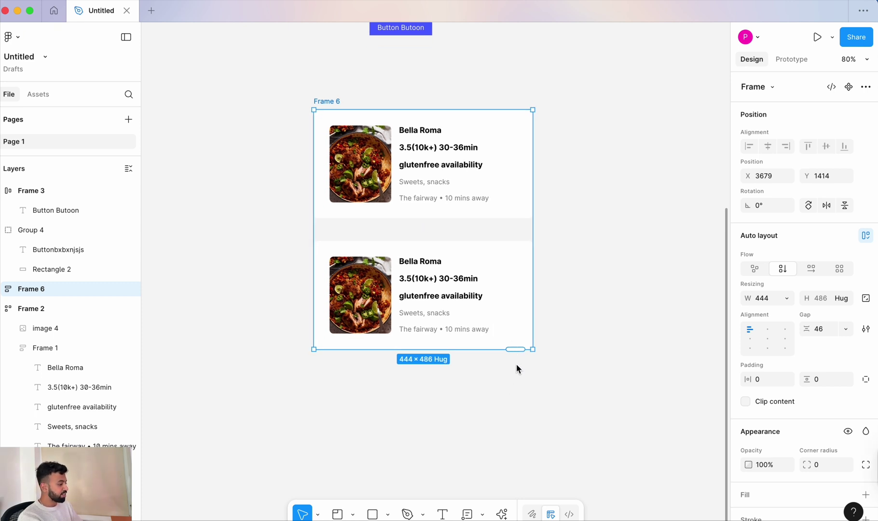
click(515, 349)
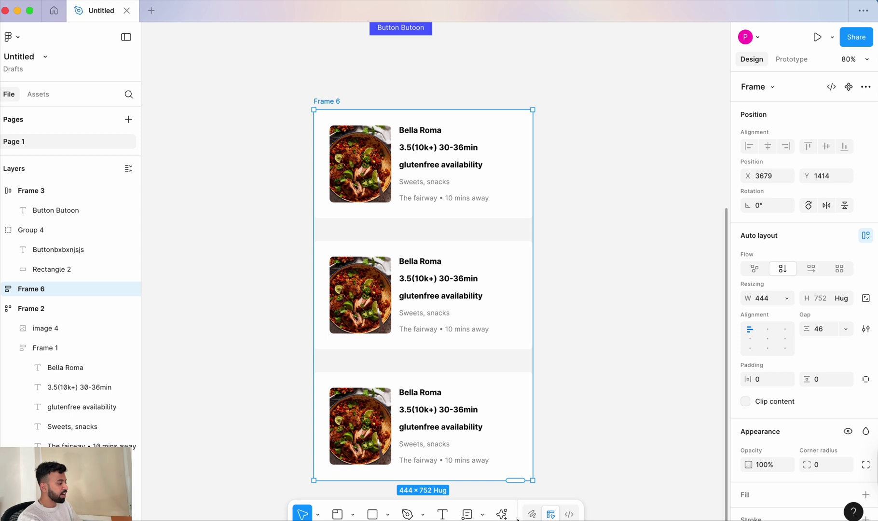
click(515, 480)
scroll(521, 477, down, 5)
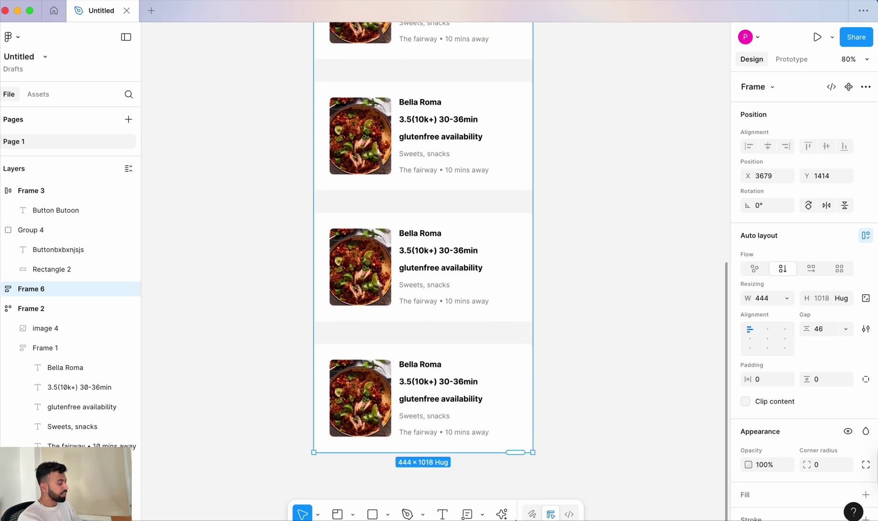
click(515, 450)
Step: Apply the AI suggestion to replace the duplicated cards' content and review the generated restaurant texts
scroll(490, 381, down, 1)
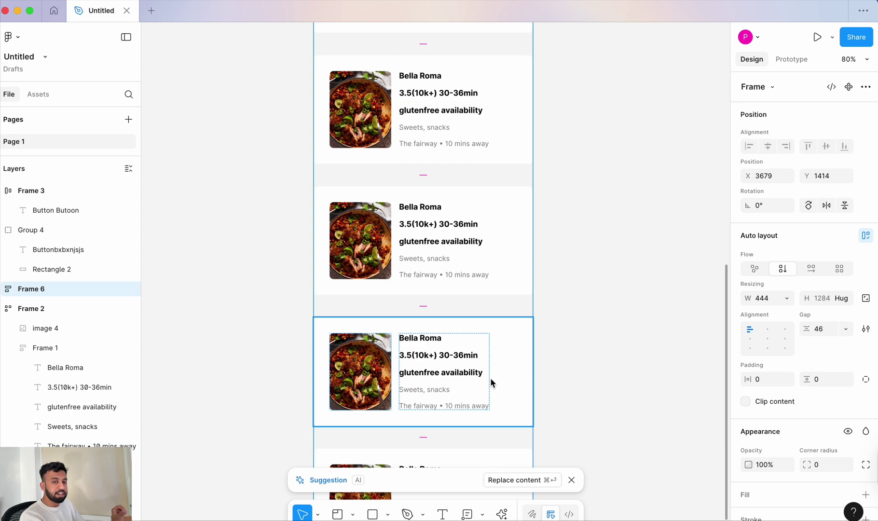
ctrl+scroll(491, 382, down, 1)
ctrl+scroll(490, 380, down, 5)
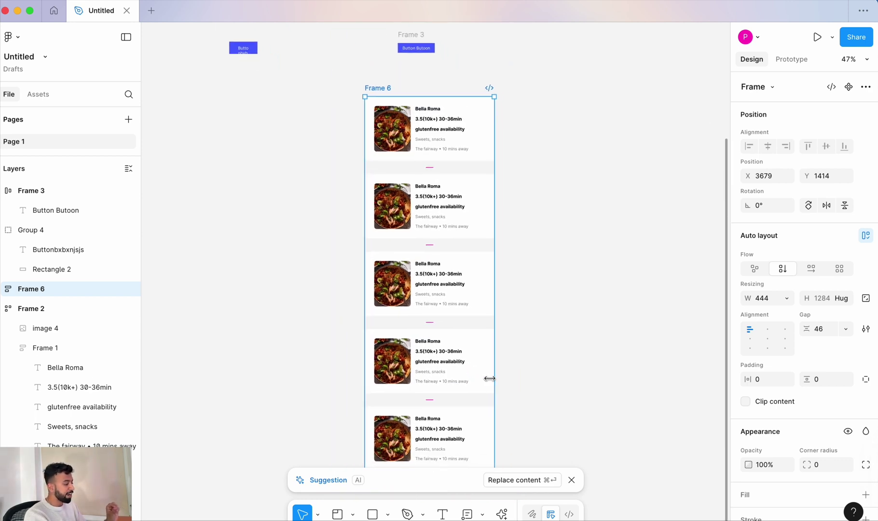
click(509, 479)
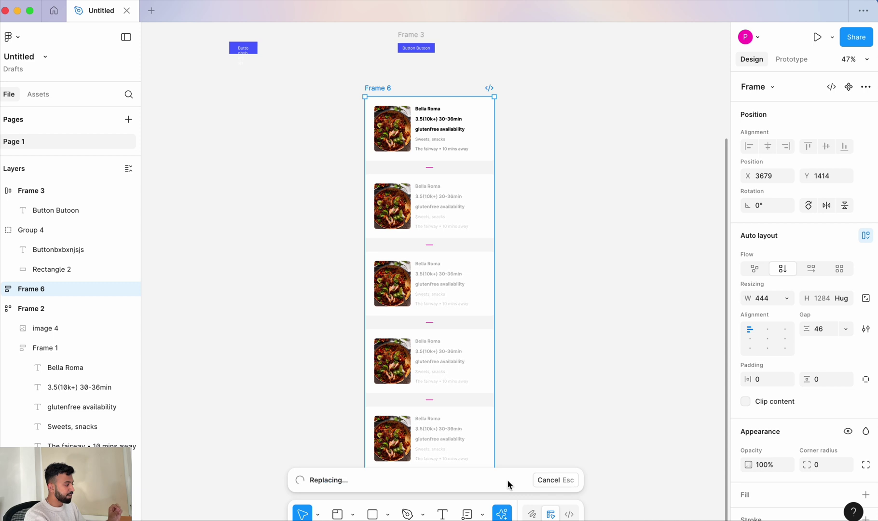
scroll(452, 371, up, 5)
scroll(450, 369, up, 2)
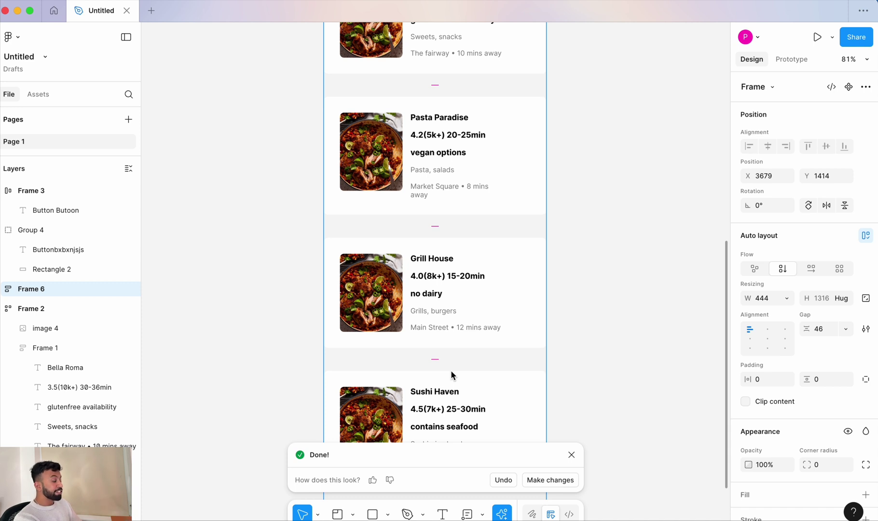
scroll(488, 264, down, 3)
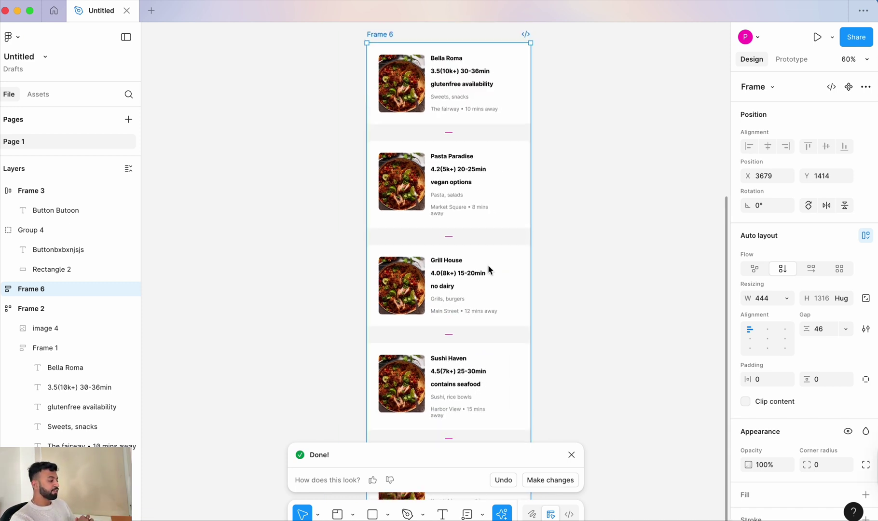